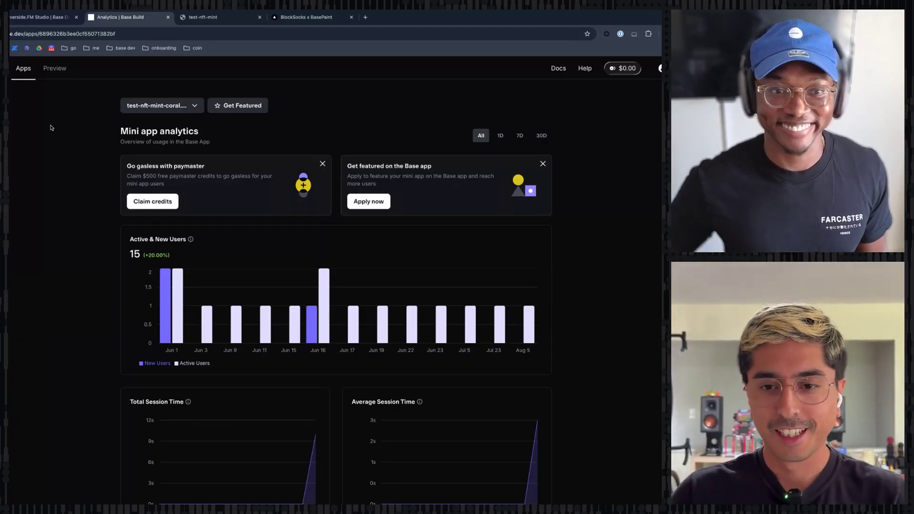
- Switch Base Build to its Preview page for previewing and debugging mini apps
{"action": "left_click", "coordinate": [56, 70]}
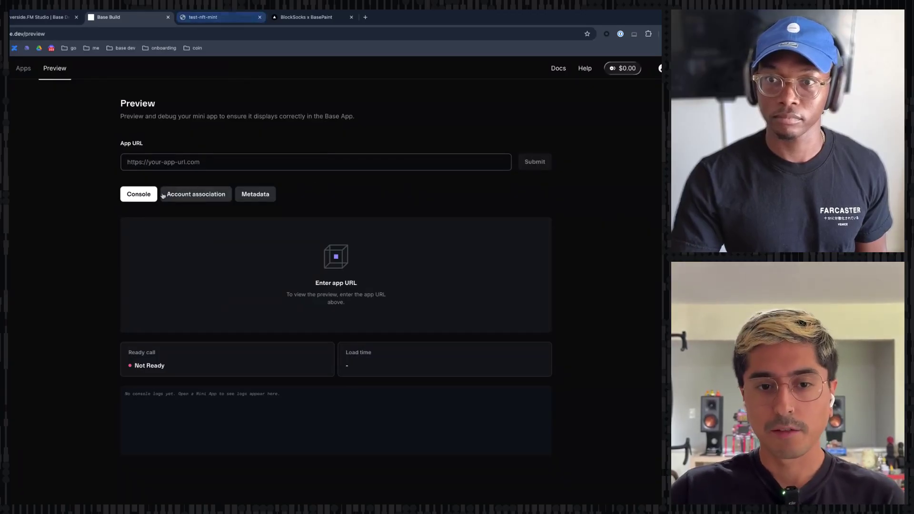
- Glance at the Account association and Metadata sections, then switch to the test-nft-mint app tab
{"action": "left_click", "coordinate": [211, 194]}
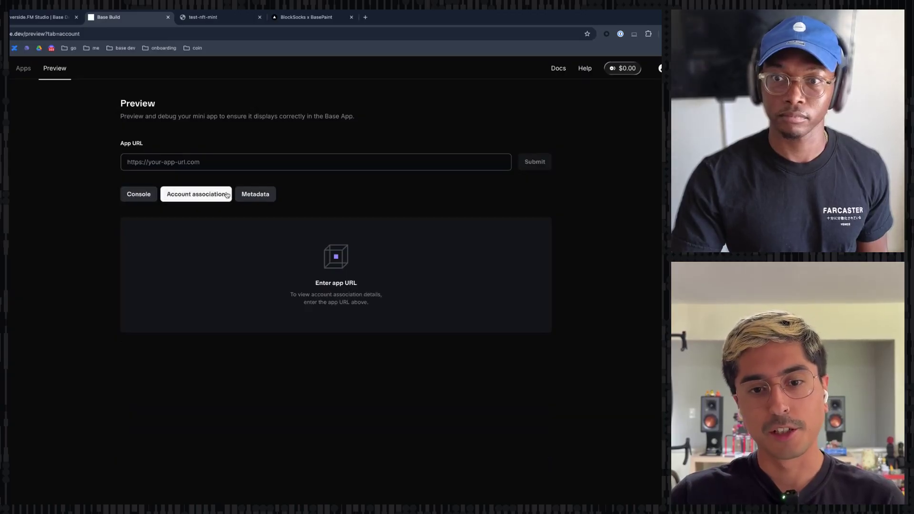
{"action": "left_click", "coordinate": [255, 194]}
{"action": "left_click", "coordinate": [139, 194]}
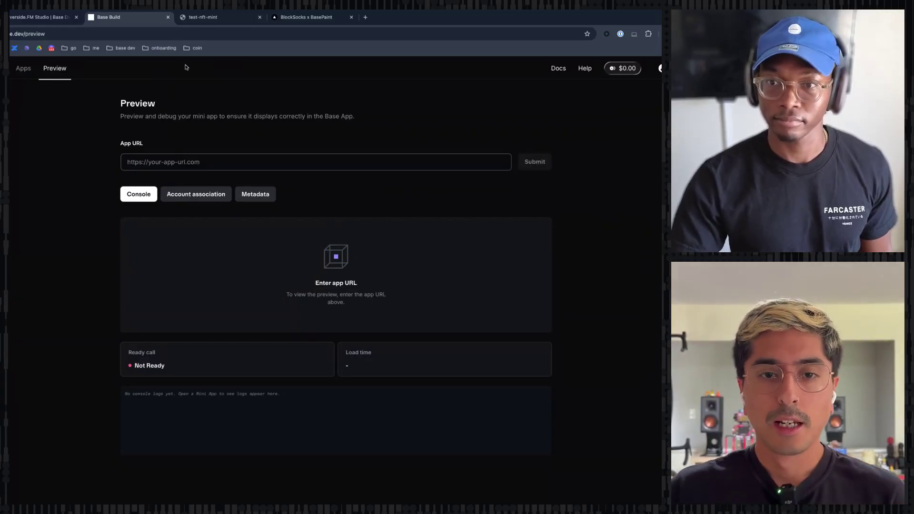
{"action": "left_click", "coordinate": [224, 17]}
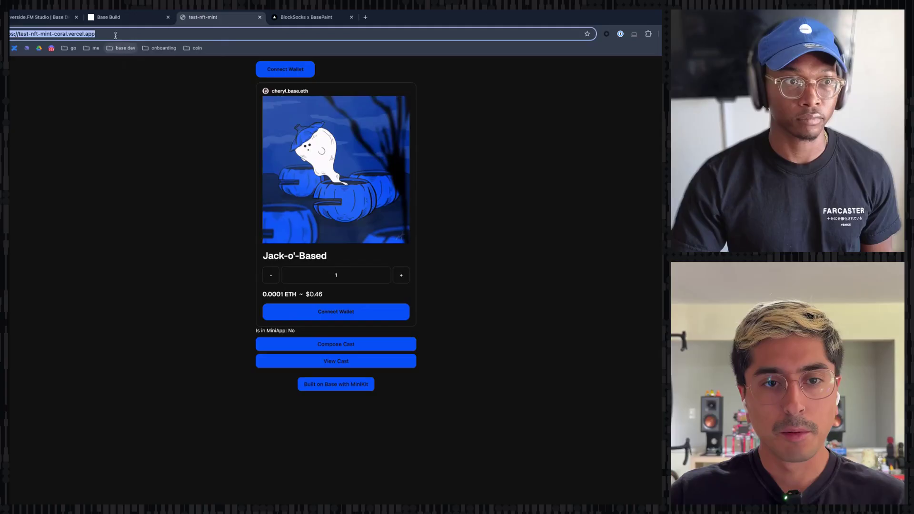
{"action": "left_click", "coordinate": [109, 17]}
{"action": "left_click", "coordinate": [230, 156]}
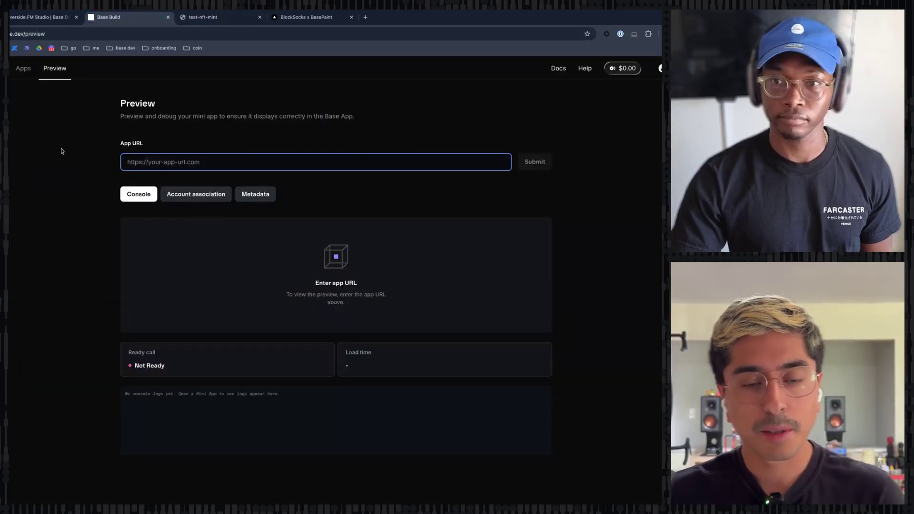
{"action": "type", "text": "https://test-nft-mint-coral.vercel.app/"}
{"action": "left_click", "coordinate": [545, 164]}
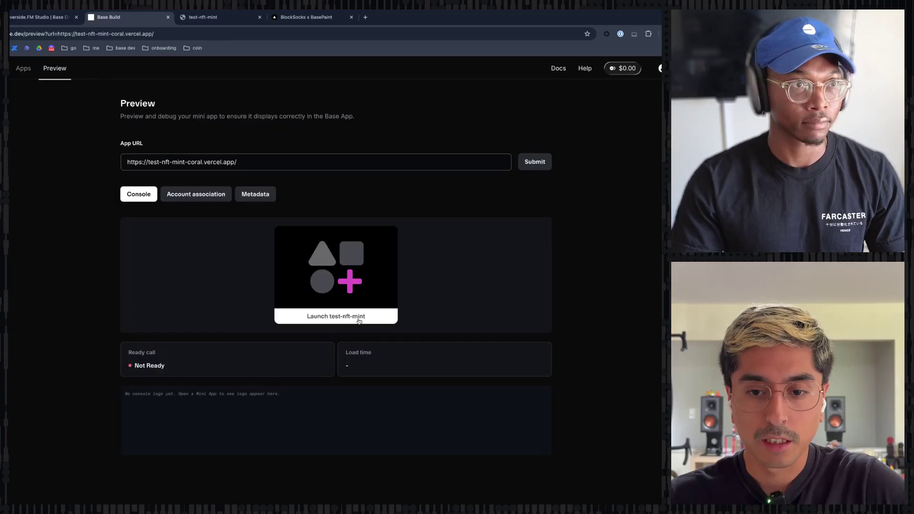
{"action": "left_click", "coordinate": [336, 316]}
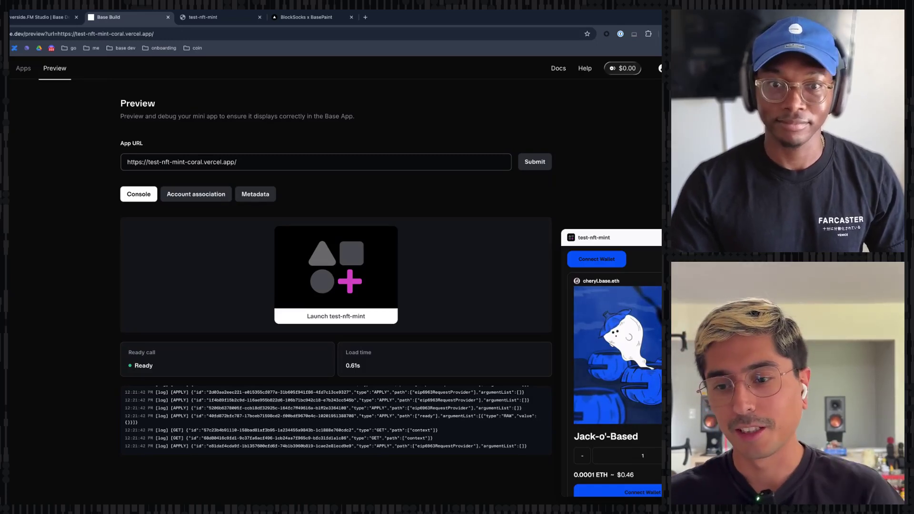
{"action": "scroll", "coordinate": [641, 332], "scroll_direction": "down", "scroll_amount": 1}
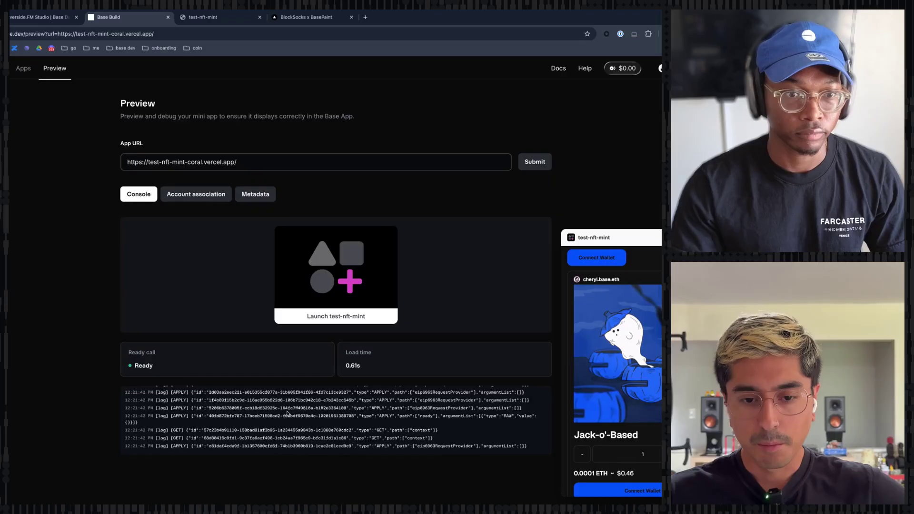
{"action": "scroll", "coordinate": [288, 414], "scroll_direction": "up", "scroll_amount": 5}
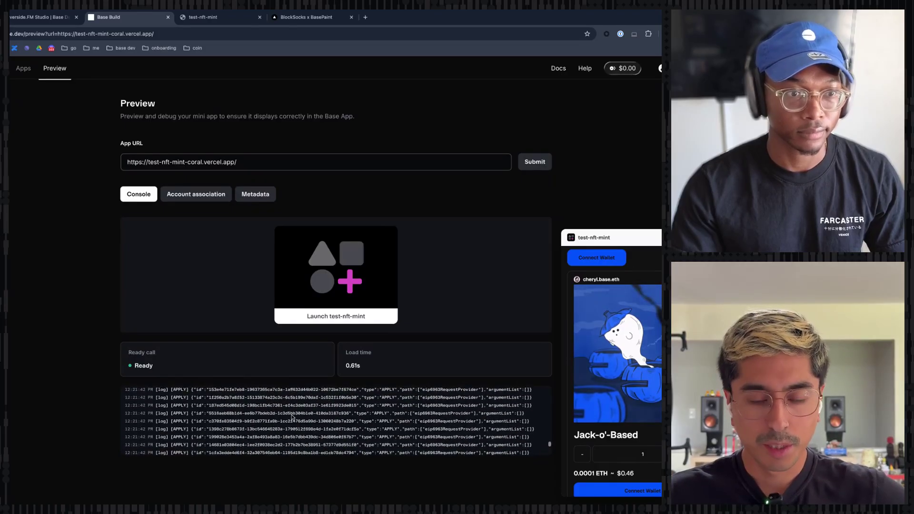
{"action": "scroll", "coordinate": [292, 417], "scroll_direction": "up", "scroll_amount": 5}
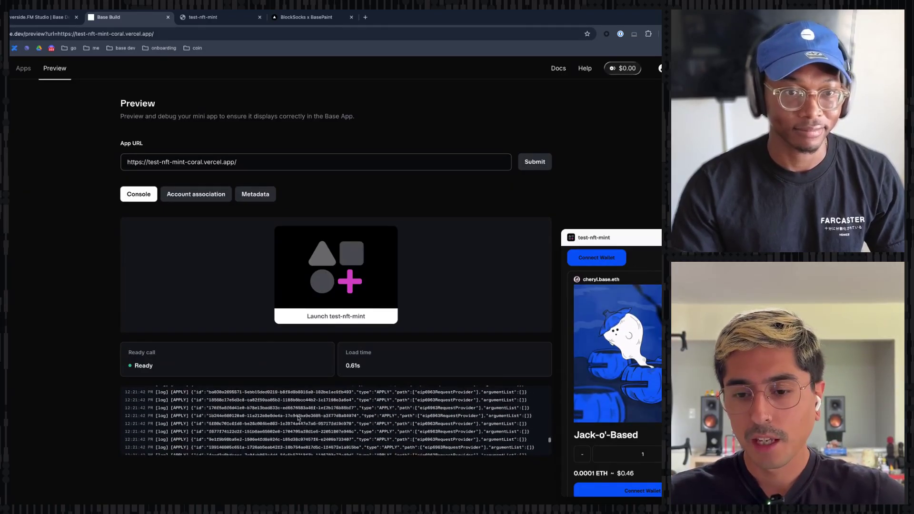
{"action": "scroll", "coordinate": [299, 419], "scroll_direction": "up", "scroll_amount": 5}
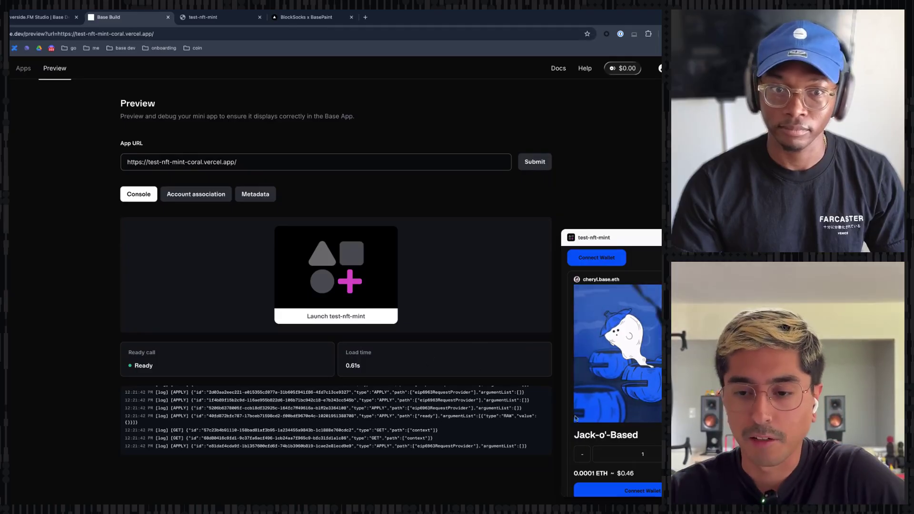
- Connect a wallet in the Jack-o'-Based mint preview and scroll to its 0.0001 ETH mint option
{"action": "scroll", "coordinate": [575, 419], "scroll_direction": "down", "scroll_amount": 3}
{"action": "left_click", "coordinate": [617, 407]}
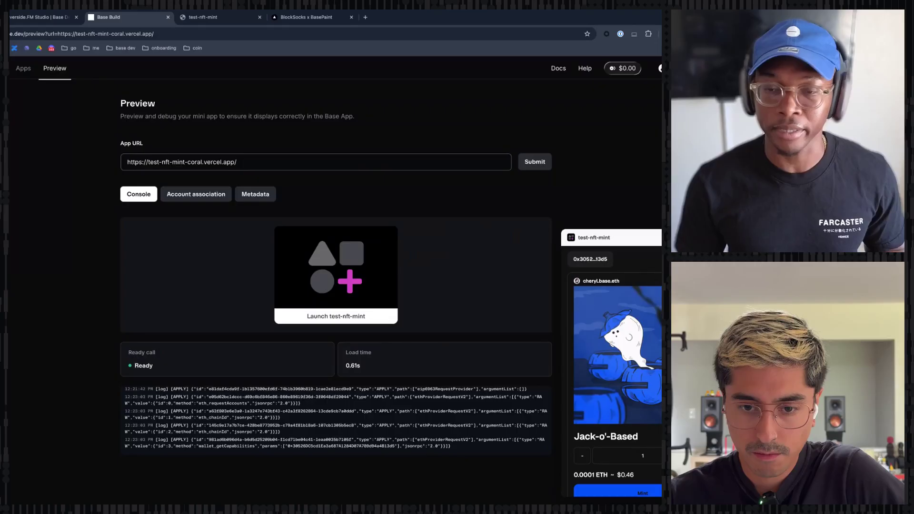
{"action": "scroll", "coordinate": [615, 362], "scroll_direction": "down", "scroll_amount": 3}
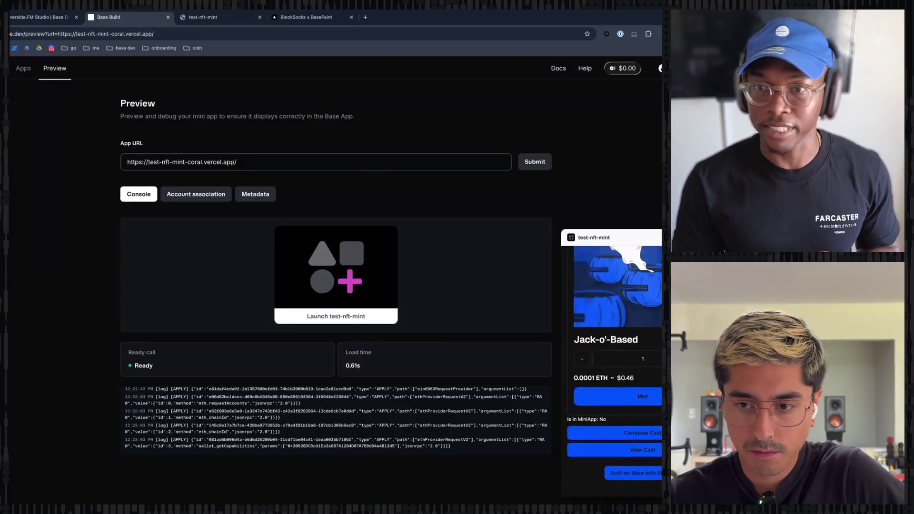
{"action": "scroll", "coordinate": [615, 362], "scroll_direction": "up", "scroll_amount": 3}
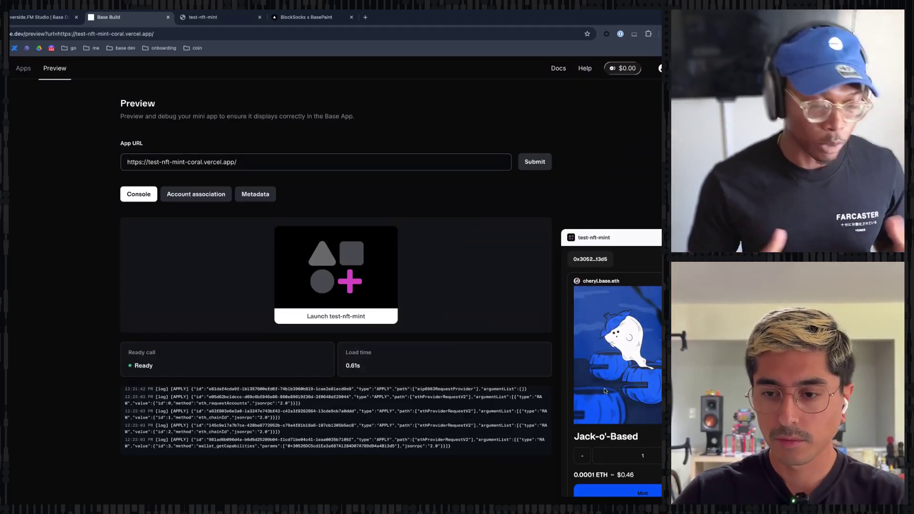
{"action": "scroll", "coordinate": [638, 388], "scroll_direction": "down", "scroll_amount": 3}
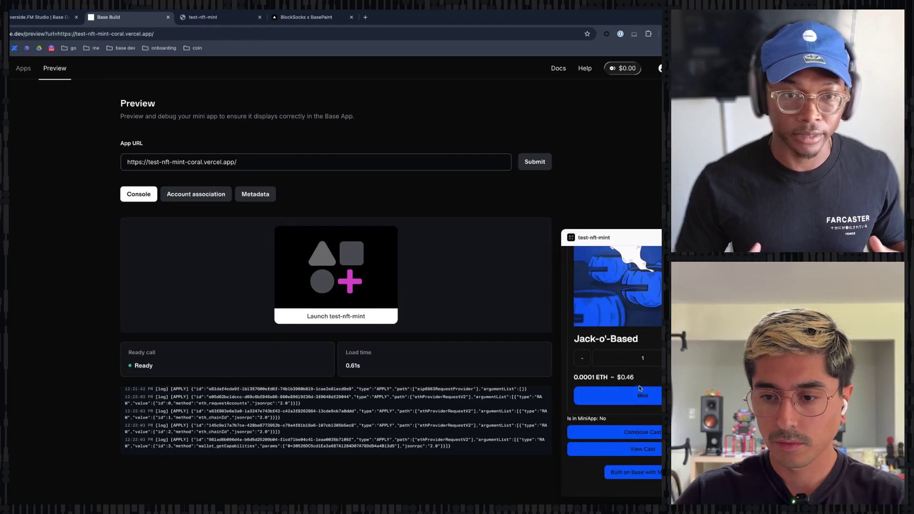
{"action": "scroll", "coordinate": [640, 388], "scroll_direction": "up", "scroll_amount": 3}
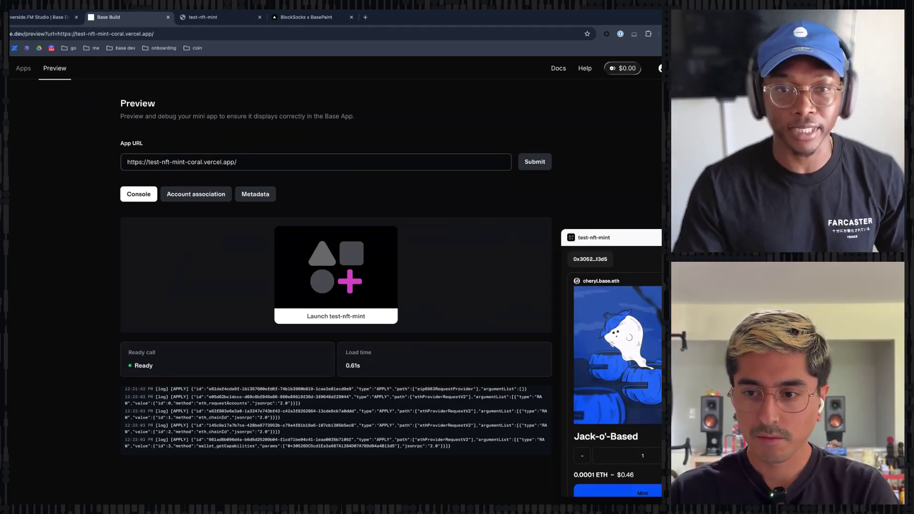
- Close the running test-nft-mint mini app so the ready call shows Not Ready again
{"action": "key", "text": "Escape"}
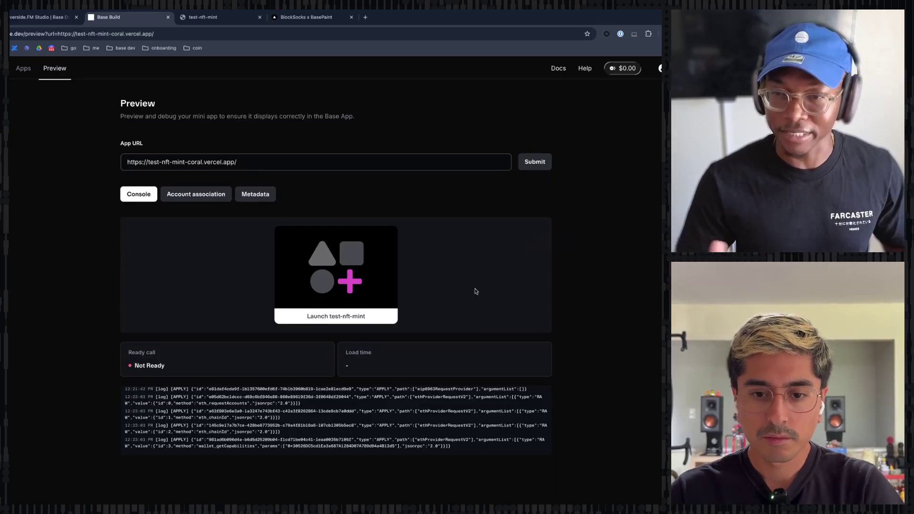
{"action": "scroll", "coordinate": [455, 422], "scroll_direction": "down", "scroll_amount": 2}
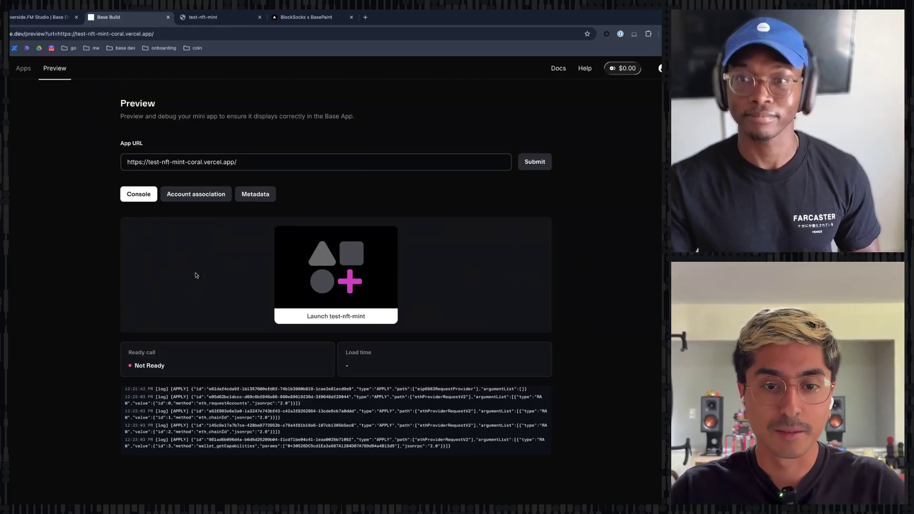
- Review test-nft-mint's missing primaryCategory and tags metadata, then its passing account association checks
{"action": "left_click", "coordinate": [210, 198]}
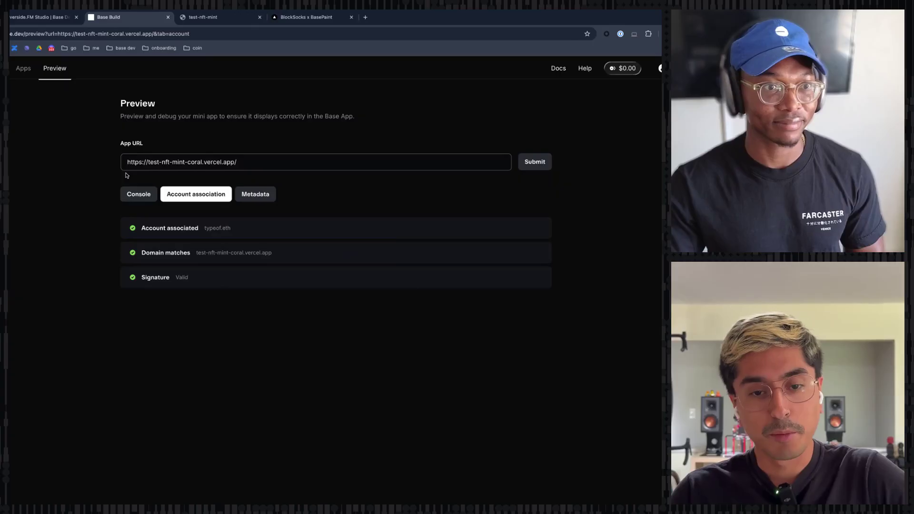
{"action": "left_click", "coordinate": [247, 195]}
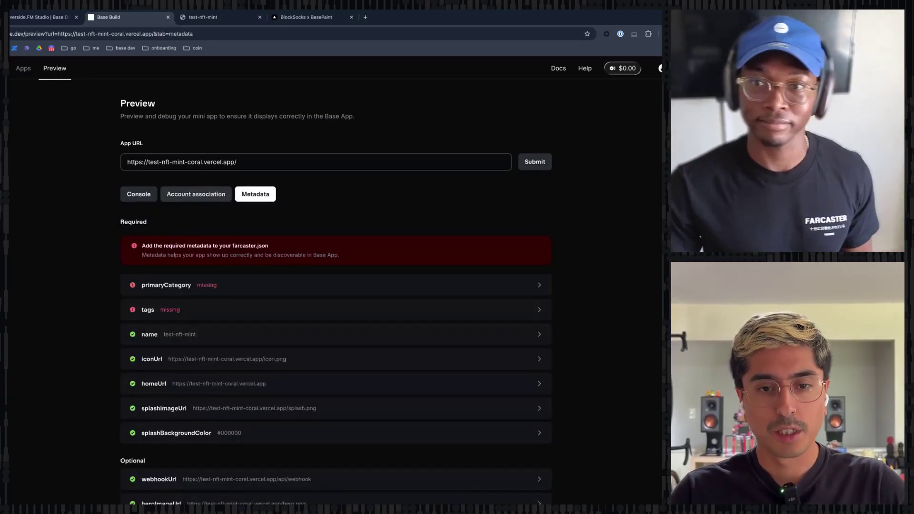
{"action": "left_click", "coordinate": [196, 194]}
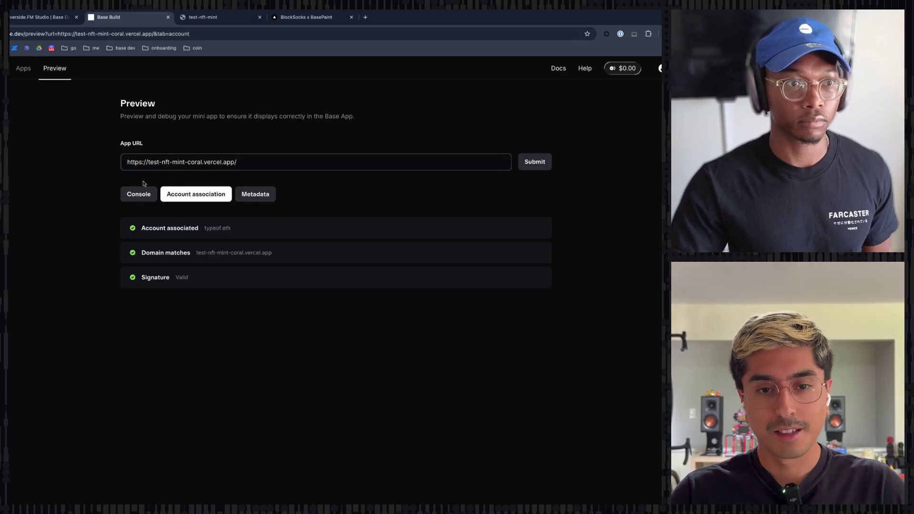
{"action": "left_click", "coordinate": [123, 195]}
{"action": "left_click", "coordinate": [198, 194]}
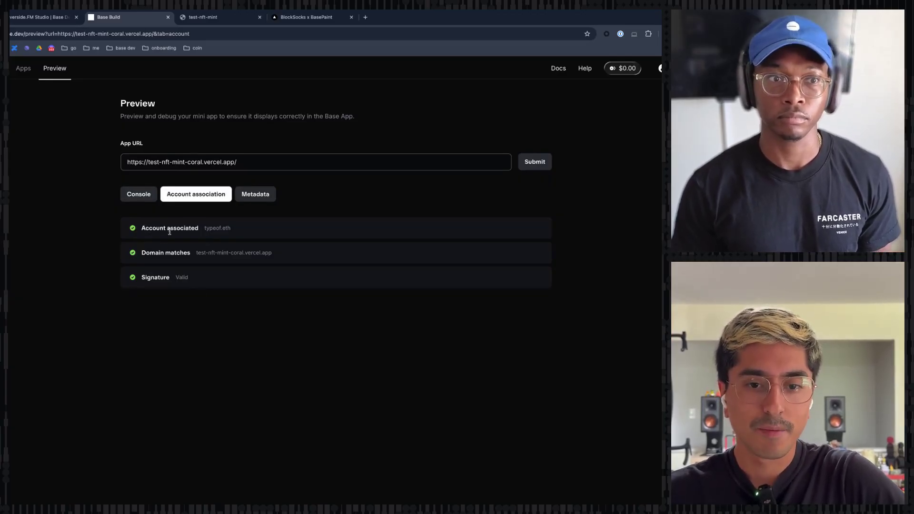
{"action": "triple_click", "coordinate": [144, 228]}
{"action": "left_click", "coordinate": [144, 228]}
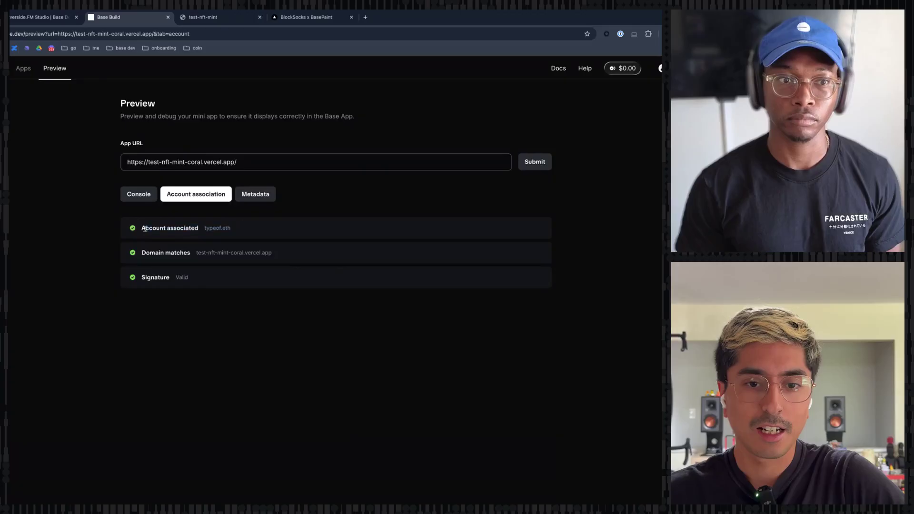
{"action": "left_click", "coordinate": [138, 161]}
{"action": "triple_click", "coordinate": [160, 162]}
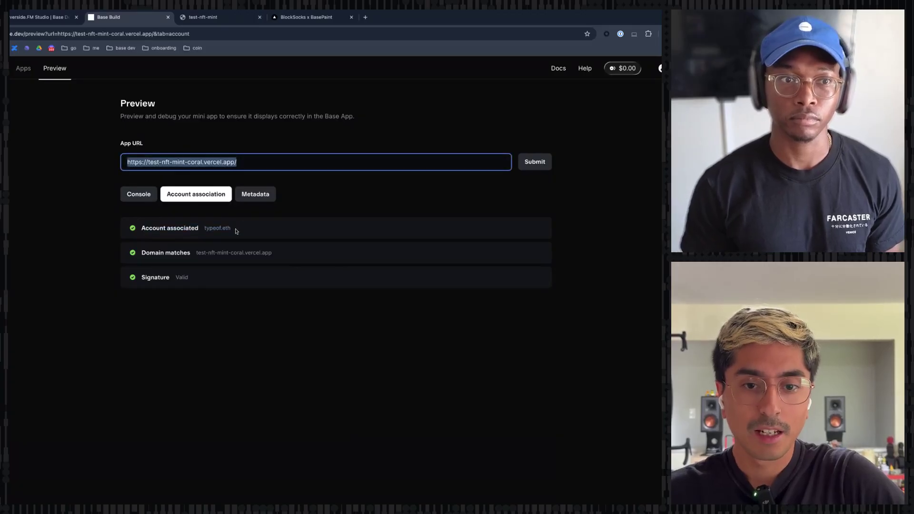
{"action": "left_click", "coordinate": [296, 228]}
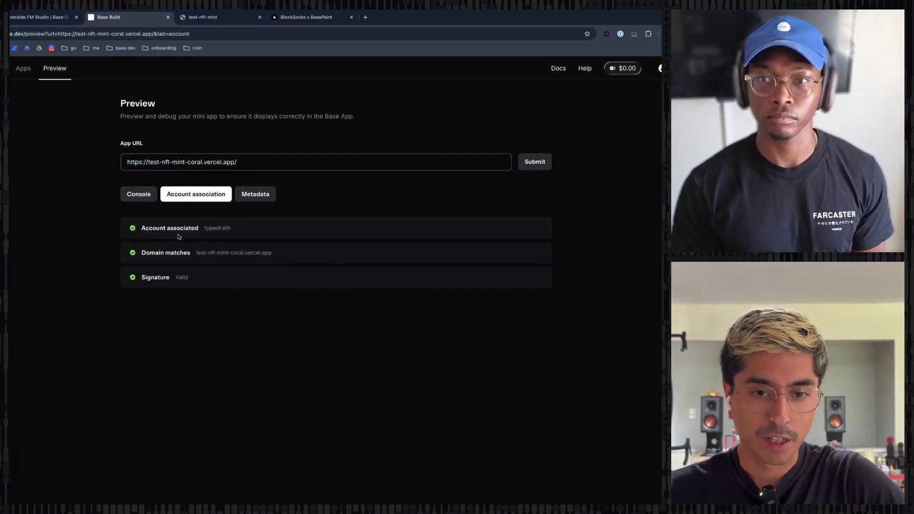
{"action": "left_click_drag", "start_coordinate": [206, 228], "coordinate": [231, 228]}
{"action": "left_click", "coordinate": [236, 231]}
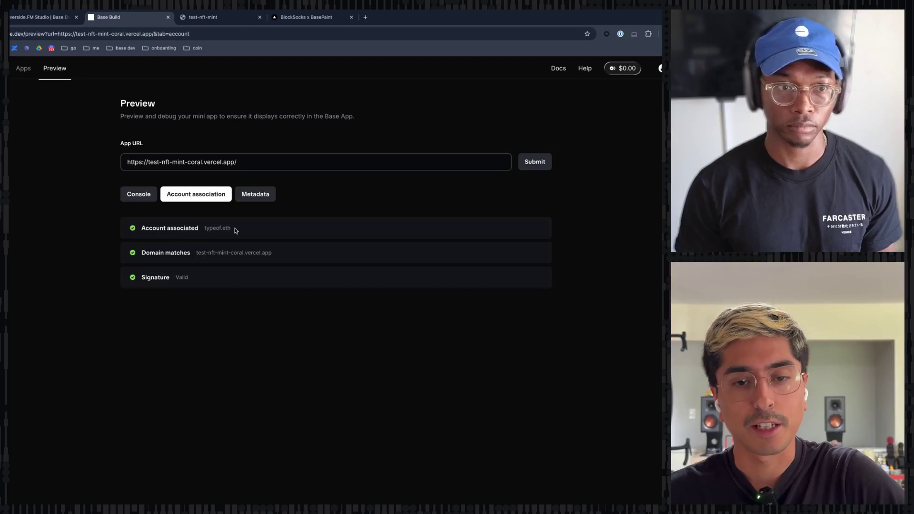
{"action": "left_click_drag", "start_coordinate": [151, 229], "coordinate": [232, 229]}
{"action": "left_click", "coordinate": [233, 231]}
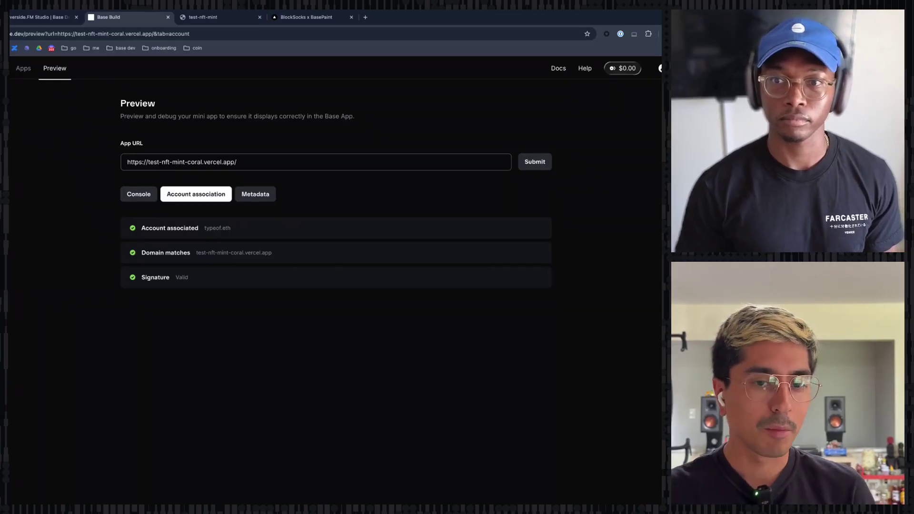
{"action": "double_click", "coordinate": [179, 162]}
{"action": "triple_click", "coordinate": [222, 162]}
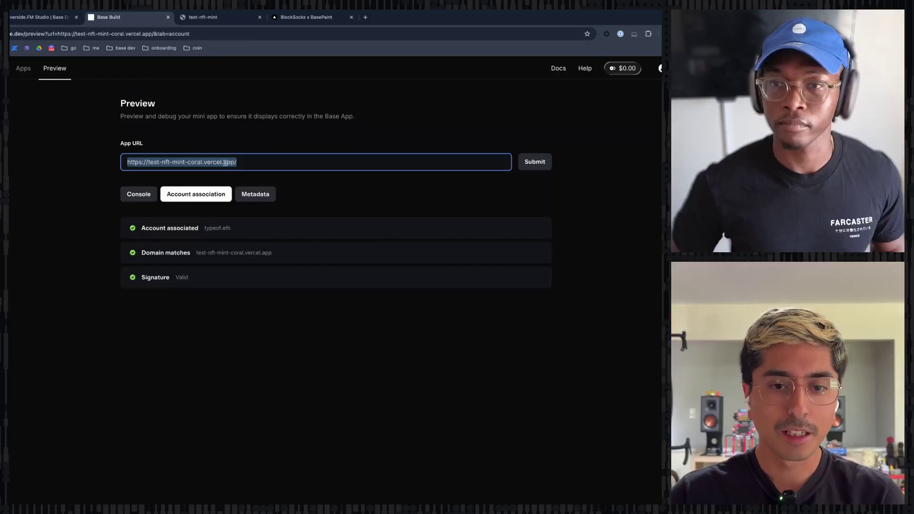
{"action": "left_click", "coordinate": [214, 249]}
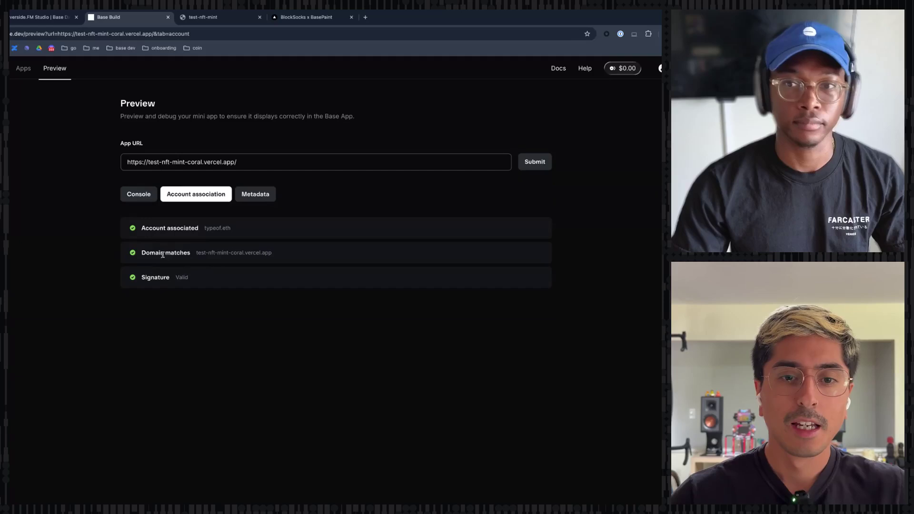
{"action": "left_click", "coordinate": [302, 17]}
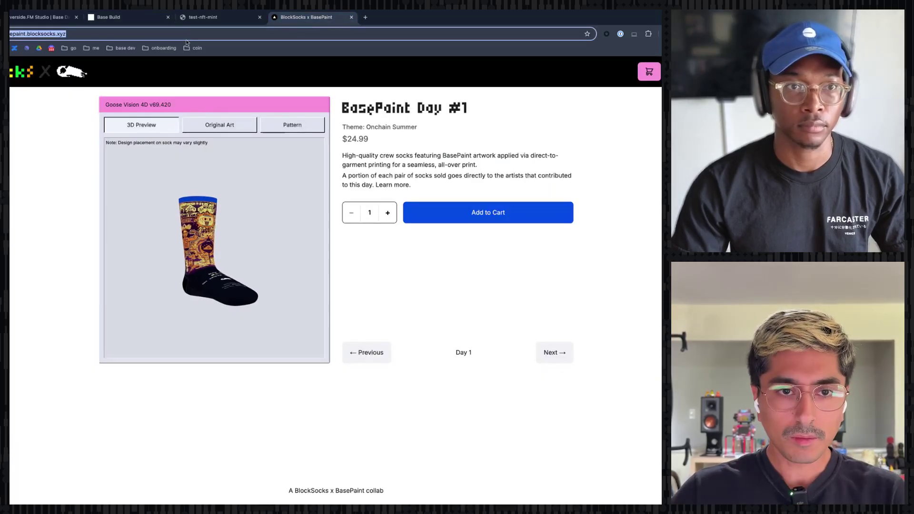
{"action": "left_click", "coordinate": [125, 17]}
{"action": "left_click", "coordinate": [317, 154]}
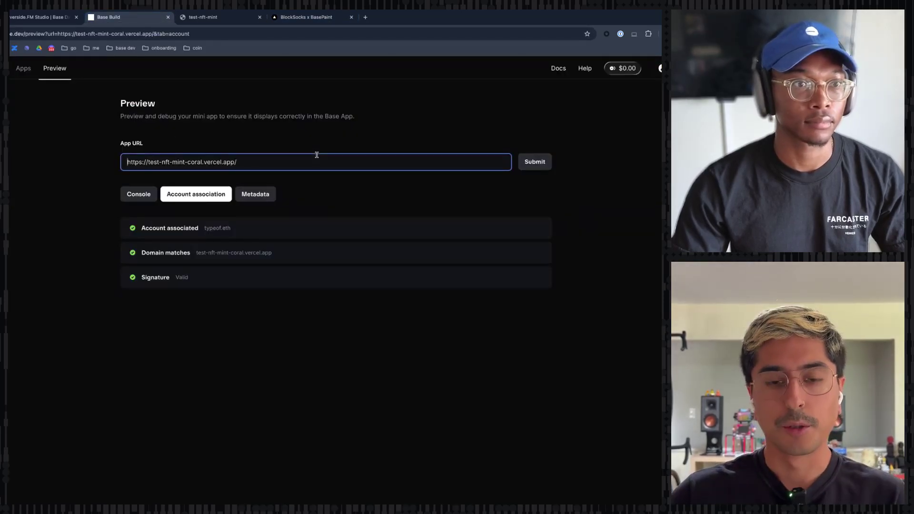
{"action": "key", "text": "ctrl+a"}
{"action": "type", "text": "https://basepaint.blocksocks.xyz/"}
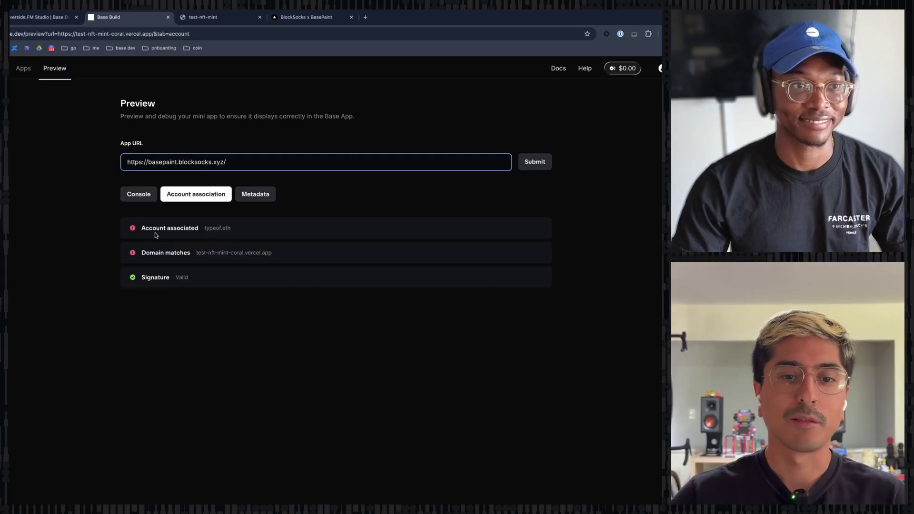
{"action": "key", "text": "Return"}
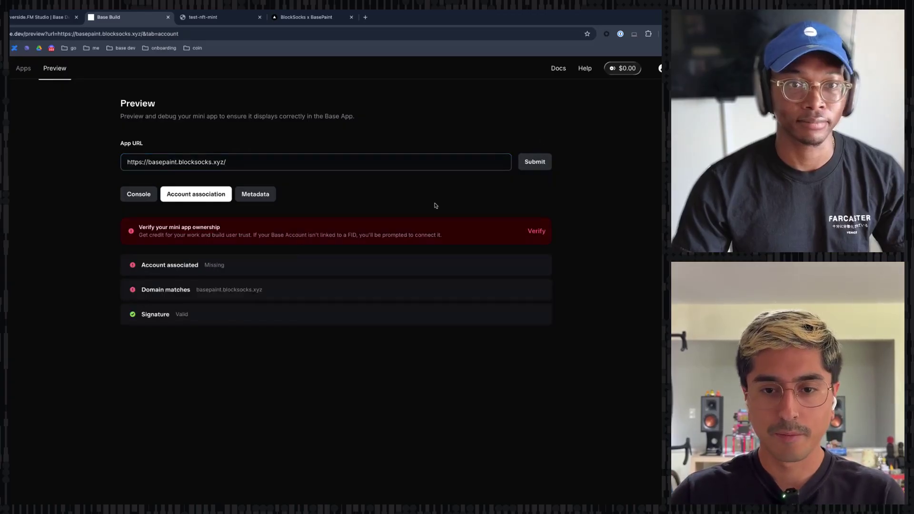
{"action": "triple_click", "coordinate": [152, 271]}
{"action": "left_click", "coordinate": [160, 266]}
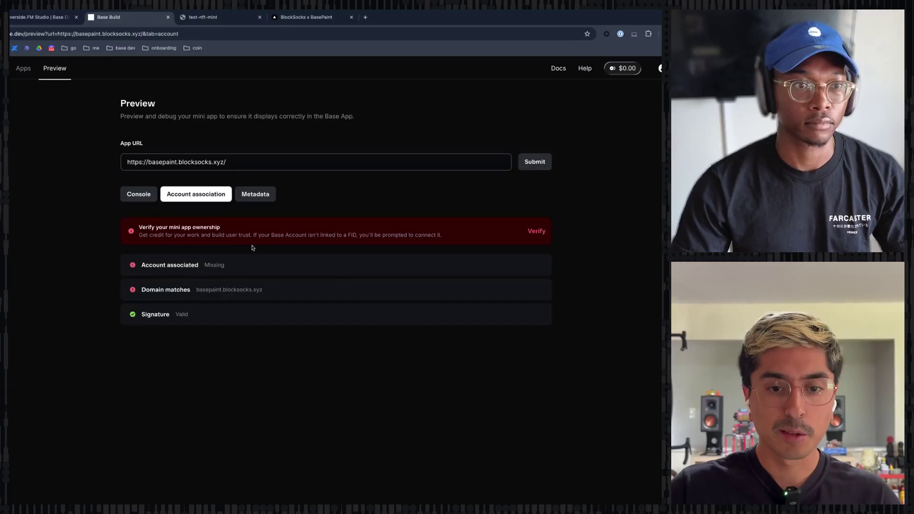
{"action": "left_click", "coordinate": [536, 231]}
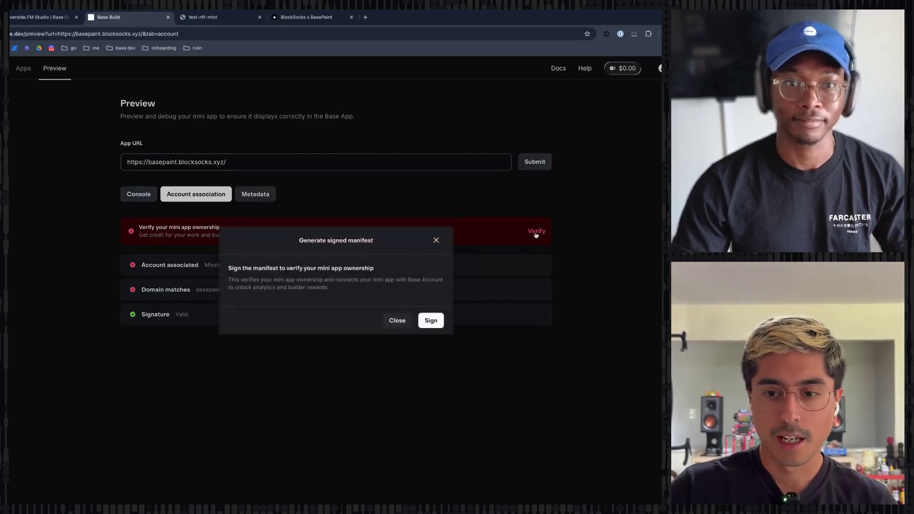
{"action": "left_click", "coordinate": [432, 322]}
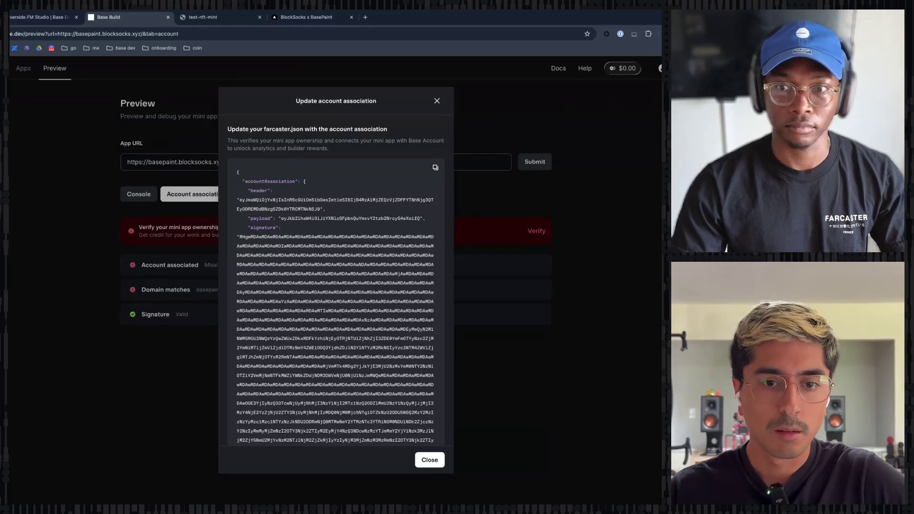
{"action": "left_click", "coordinate": [436, 101]}
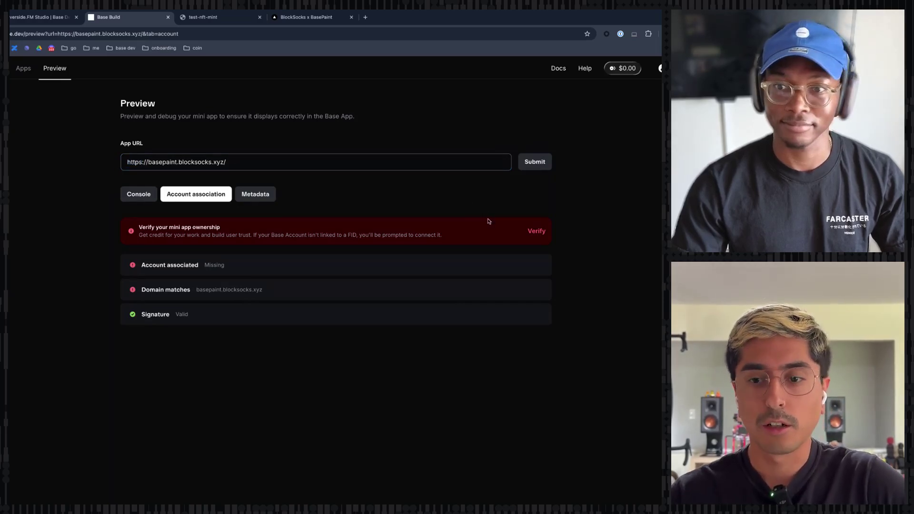
{"action": "left_click", "coordinate": [536, 232]}
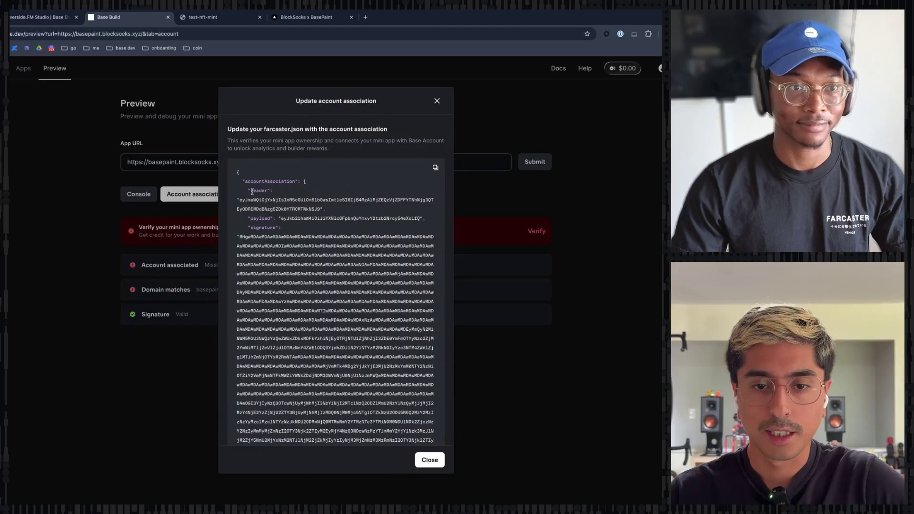
{"action": "mouse_move", "coordinate": [252, 191]}
{"action": "left_mouse_down"}
{"action": "mouse_move", "coordinate": [405, 340]}
{"action": "mouse_move", "coordinate": [381, 395]}
{"action": "mouse_move", "coordinate": [380, 387]}
{"action": "left_mouse_up"}
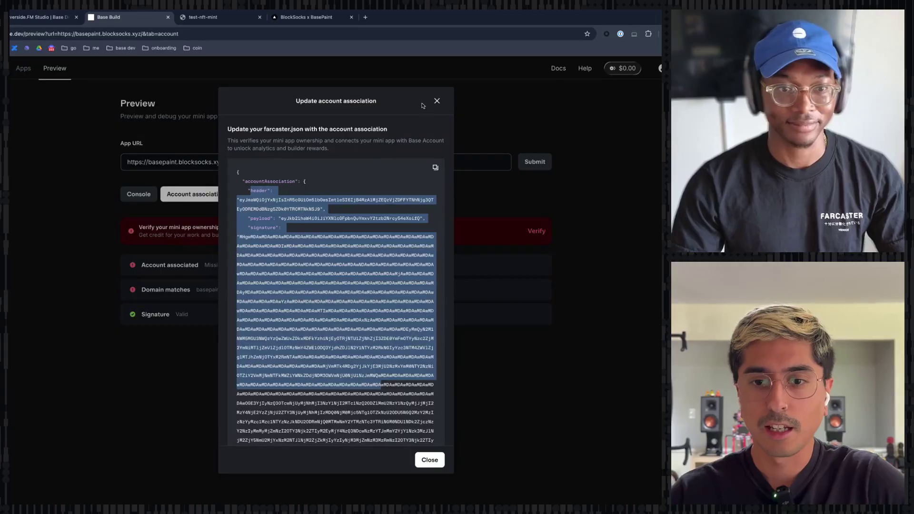
{"action": "left_click", "coordinate": [437, 101]}
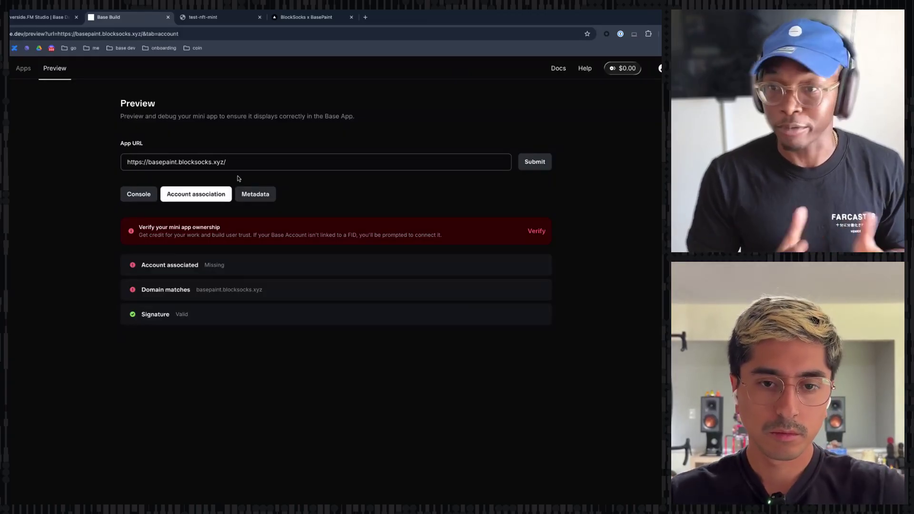
- Copy the test-nft-mint-coral.vercel.app address and resubmit it in place of basepaint
{"action": "left_click", "coordinate": [210, 17]}
{"action": "left_click", "coordinate": [210, 34]}
{"action": "key", "text": "ctrl+c"}
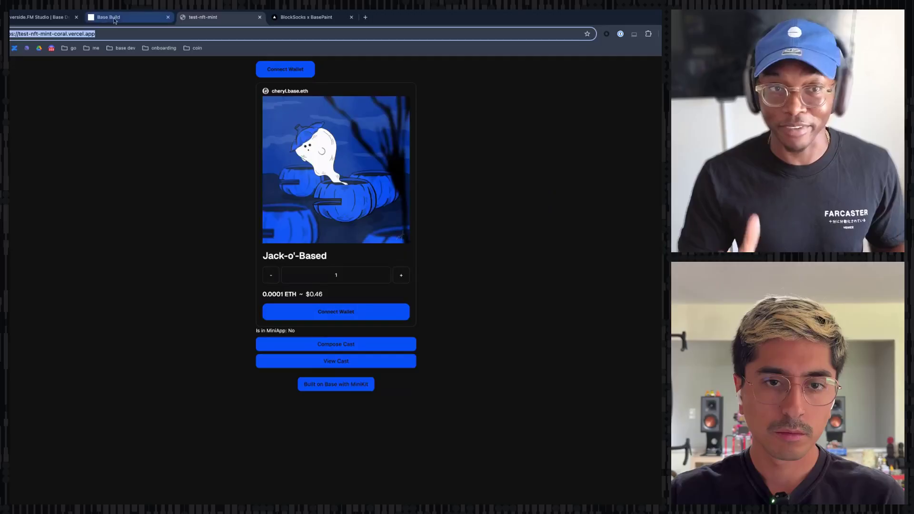
{"action": "left_click", "coordinate": [109, 17]}
{"action": "left_click", "coordinate": [252, 164]}
{"action": "key", "text": "ctrl+a"}
{"action": "key", "text": "ctrl+v"}
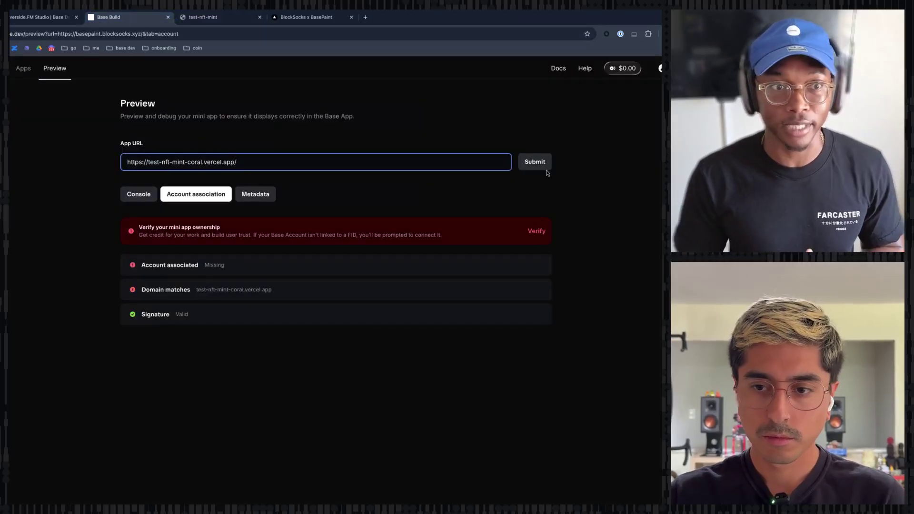
{"action": "left_click", "coordinate": [534, 162]}
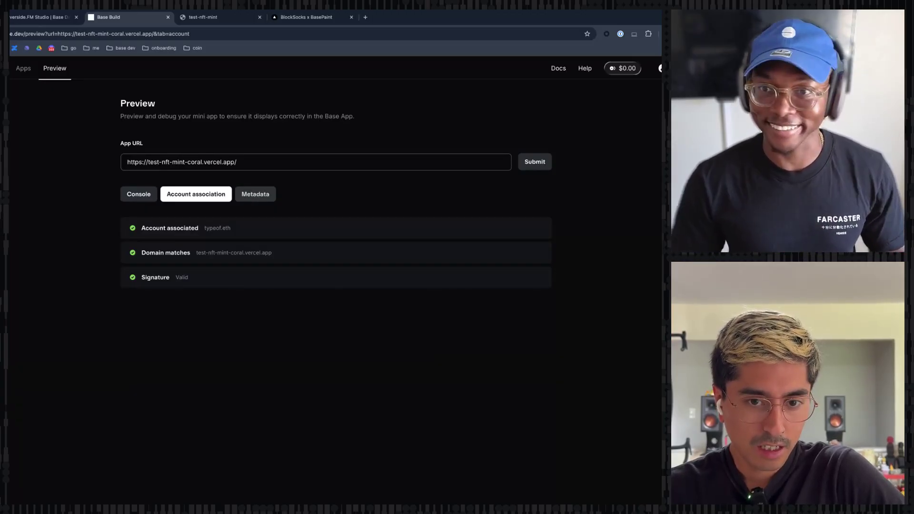
- Show test-nft-mint's Metadata checks and scroll the Required and Optional lists
{"action": "left_click", "coordinate": [245, 195]}
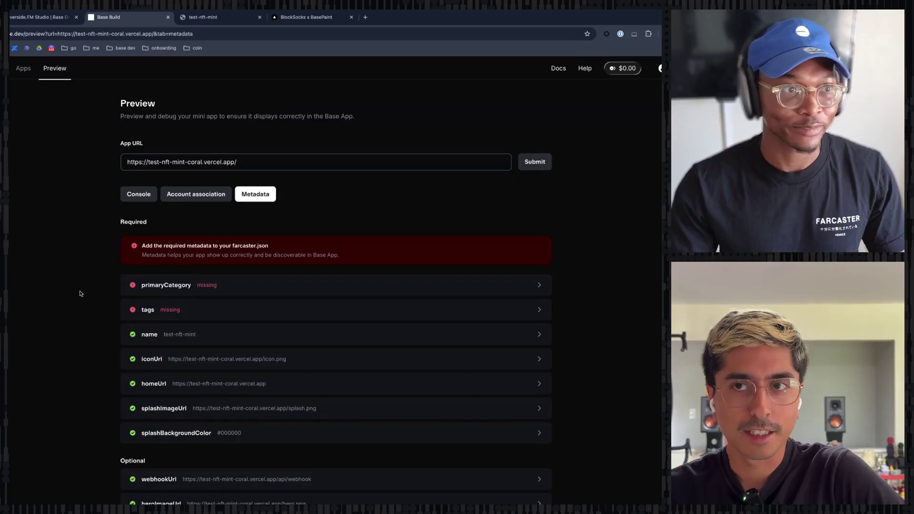
{"action": "scroll", "coordinate": [88, 288], "scroll_direction": "down", "scroll_amount": 1}
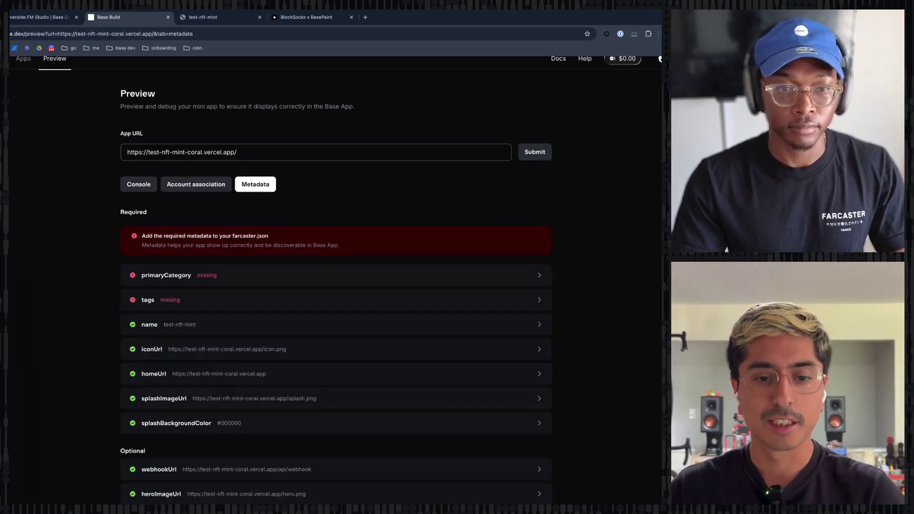
{"action": "scroll", "coordinate": [295, 358], "scroll_direction": "down", "scroll_amount": 3}
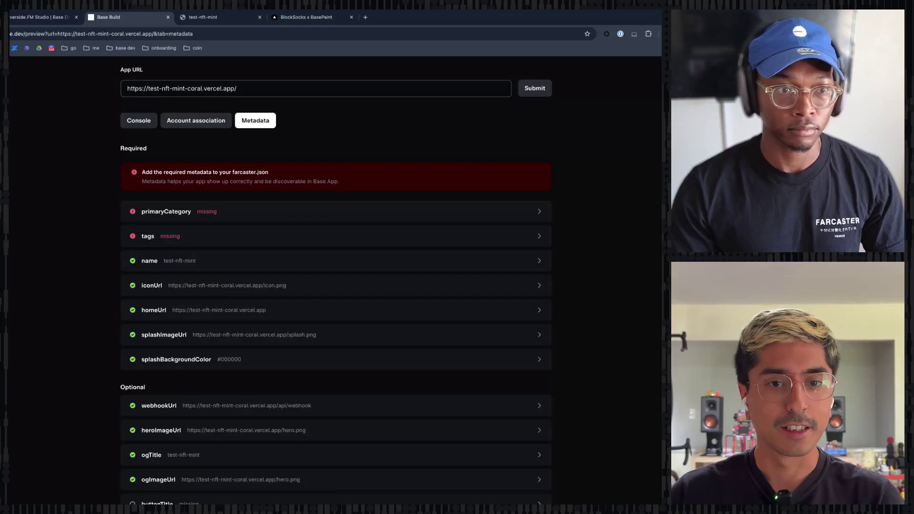
{"action": "scroll", "coordinate": [143, 267], "scroll_direction": "up", "scroll_amount": 3}
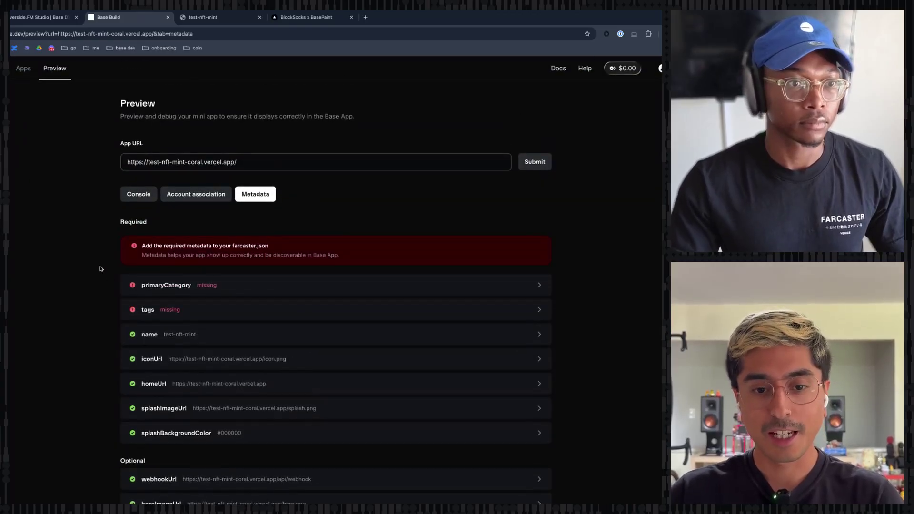
{"action": "scroll", "coordinate": [100, 270], "scroll_direction": "down", "scroll_amount": 1}
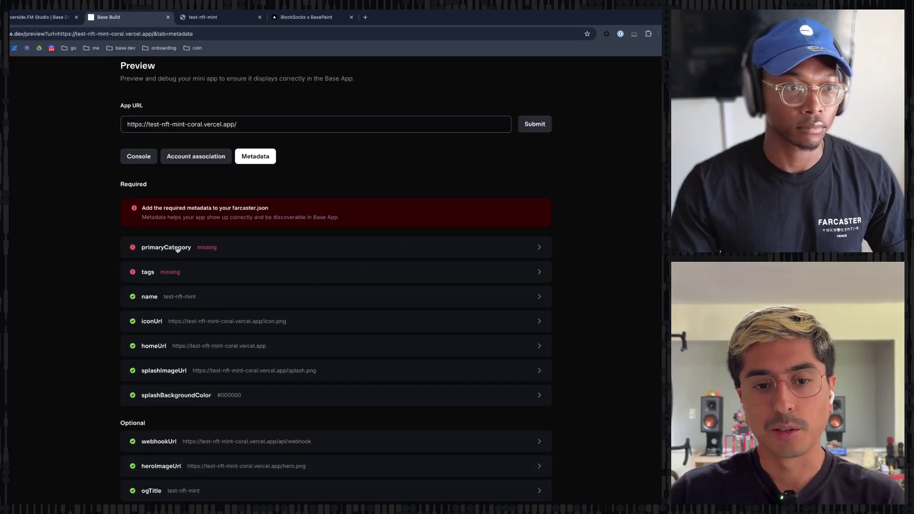
- Expand the primaryCategory and tags entries, then scroll down the metadata list
{"action": "left_click", "coordinate": [355, 250]}
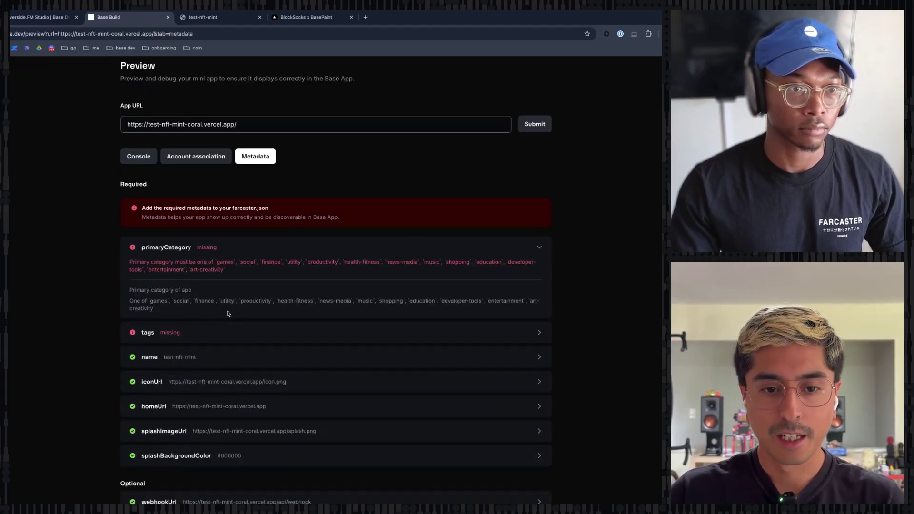
{"action": "left_click", "coordinate": [209, 337]}
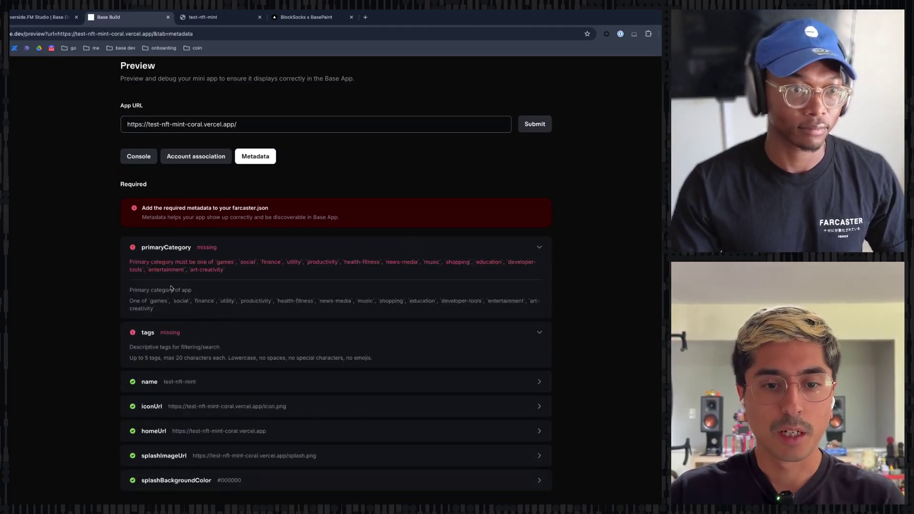
{"action": "scroll", "coordinate": [76, 302], "scroll_direction": "down", "scroll_amount": 1}
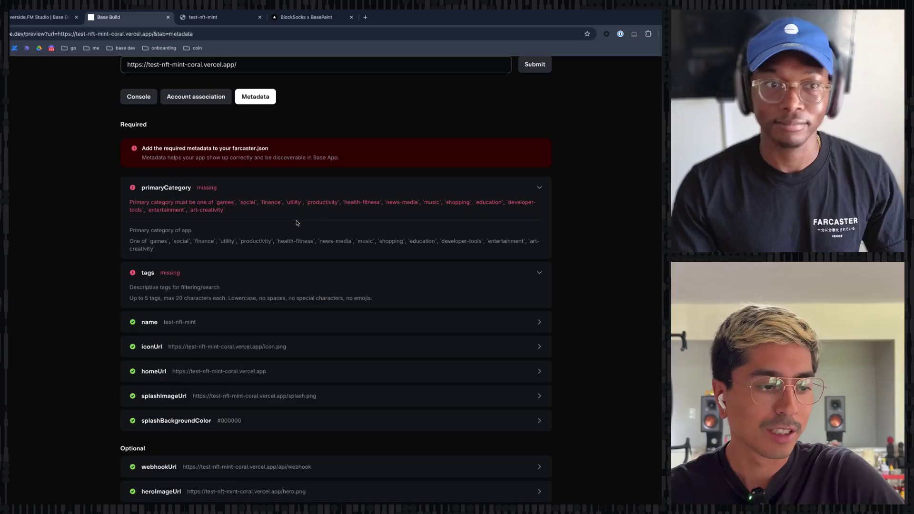
{"action": "scroll", "coordinate": [111, 273], "scroll_direction": "down", "scroll_amount": 1}
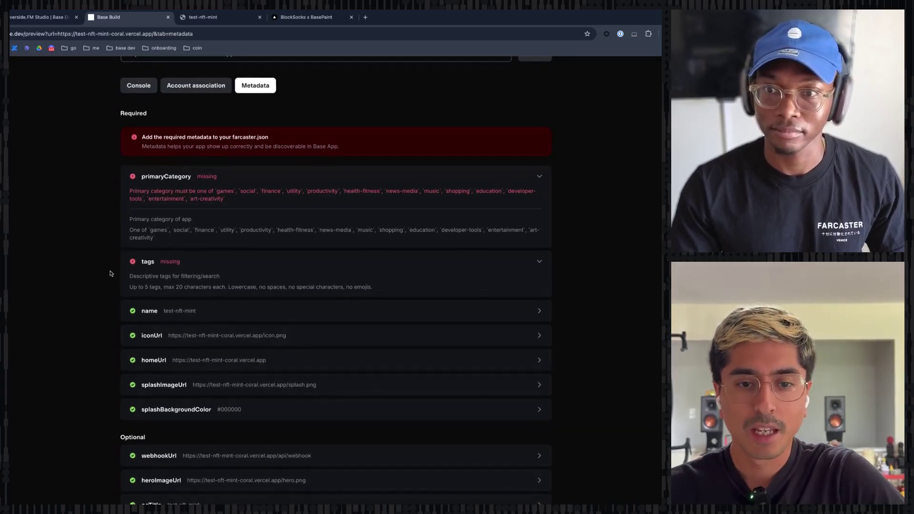
{"action": "scroll", "coordinate": [247, 269], "scroll_direction": "down", "scroll_amount": 1}
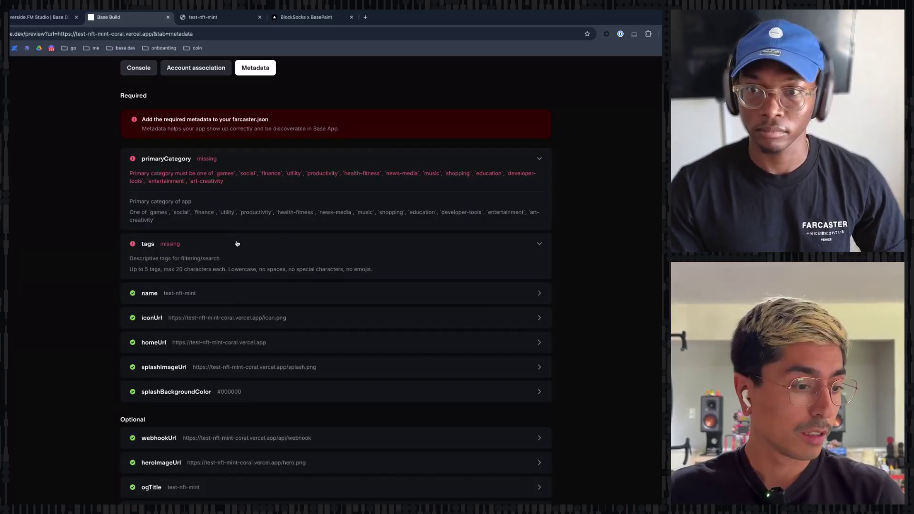
{"action": "scroll", "coordinate": [212, 319], "scroll_direction": "down", "scroll_amount": 1}
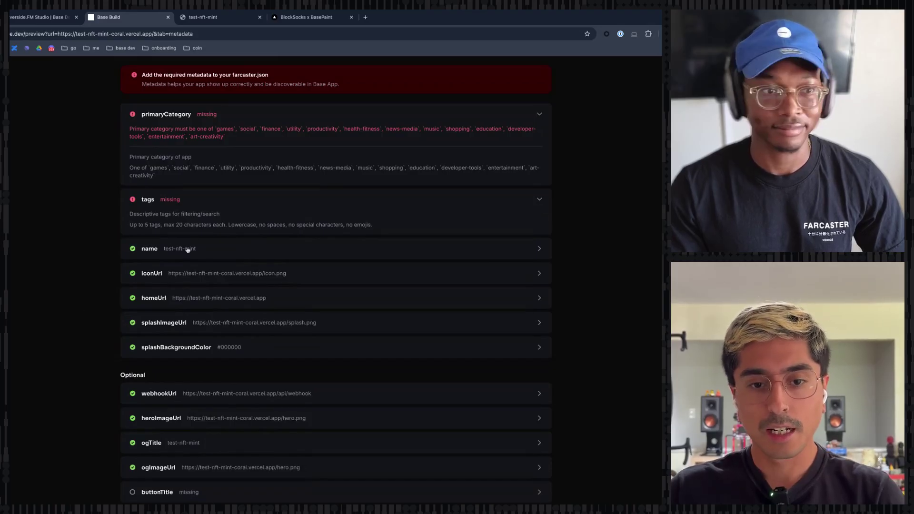
{"action": "scroll", "coordinate": [307, 253], "scroll_direction": "down", "scroll_amount": 1}
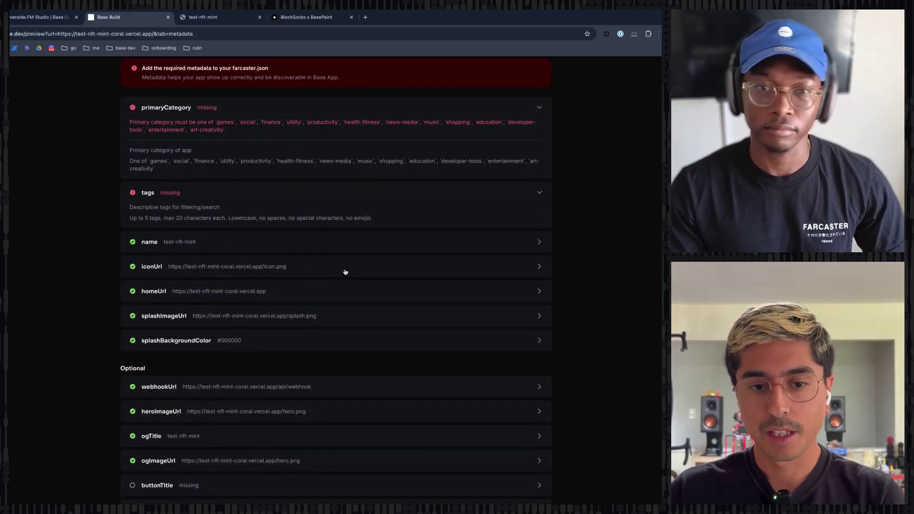
- Expand iconUrl to read its 1024×1024px PNG, no-alpha icon requirement
{"action": "left_click", "coordinate": [293, 271]}
{"action": "scroll", "coordinate": [389, 281], "scroll_direction": "down", "scroll_amount": 1}
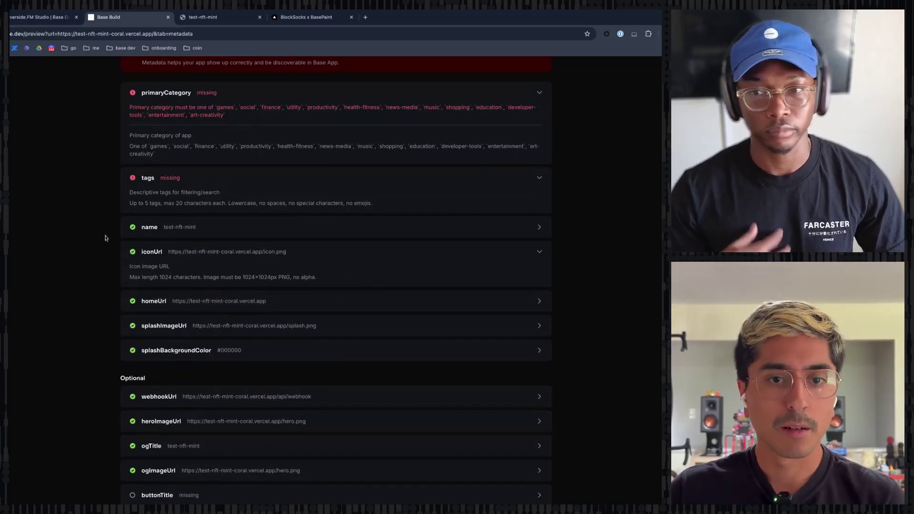
{"action": "scroll", "coordinate": [100, 236], "scroll_direction": "up", "scroll_amount": 5}
{"action": "scroll", "coordinate": [102, 237], "scroll_direction": "up", "scroll_amount": 2}
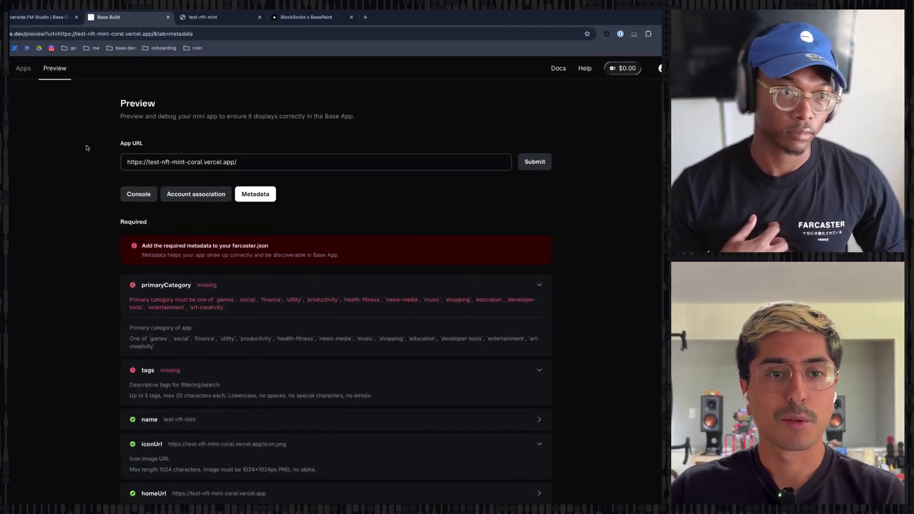
{"action": "left_click", "coordinate": [109, 33]}
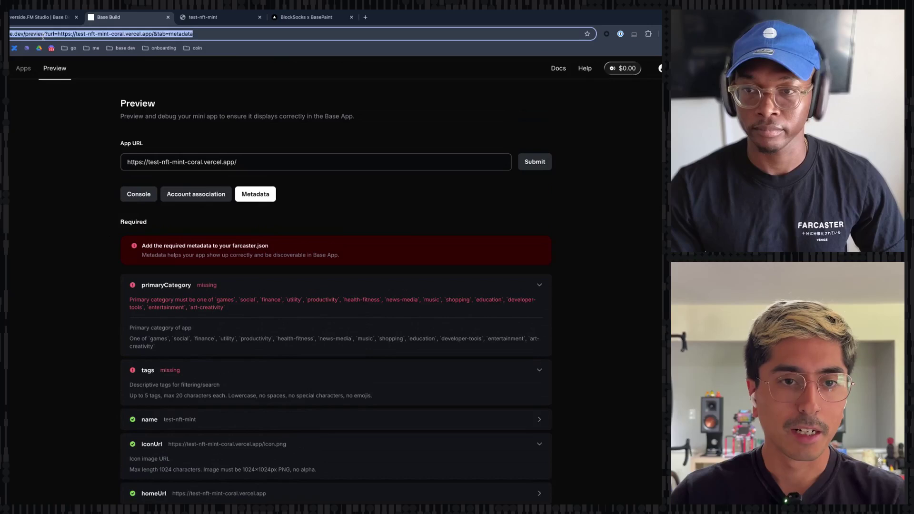
{"action": "left_click", "coordinate": [57, 34]}
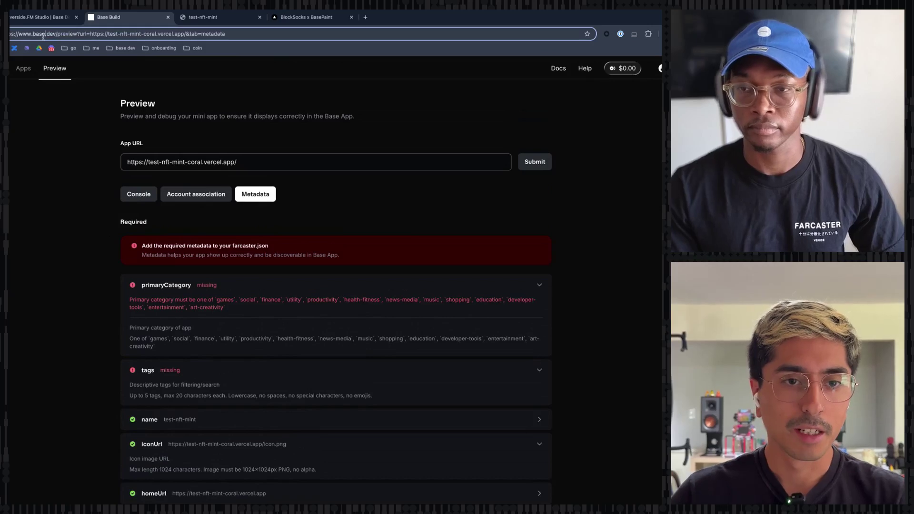
{"action": "left_click", "coordinate": [33, 185]}
{"action": "left_click", "coordinate": [210, 162]}
{"action": "key", "text": "ctrl+a"}
{"action": "key", "text": "ctrl+v"}
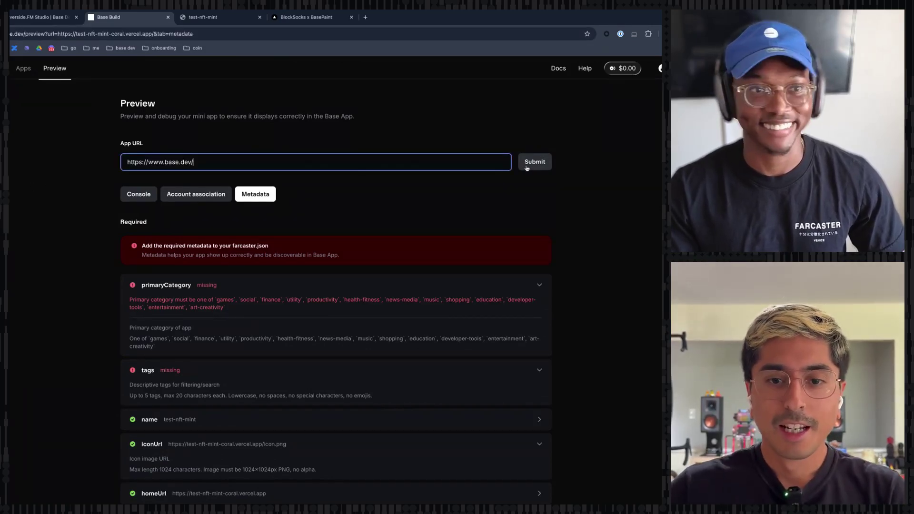
{"action": "left_click", "coordinate": [535, 162]}
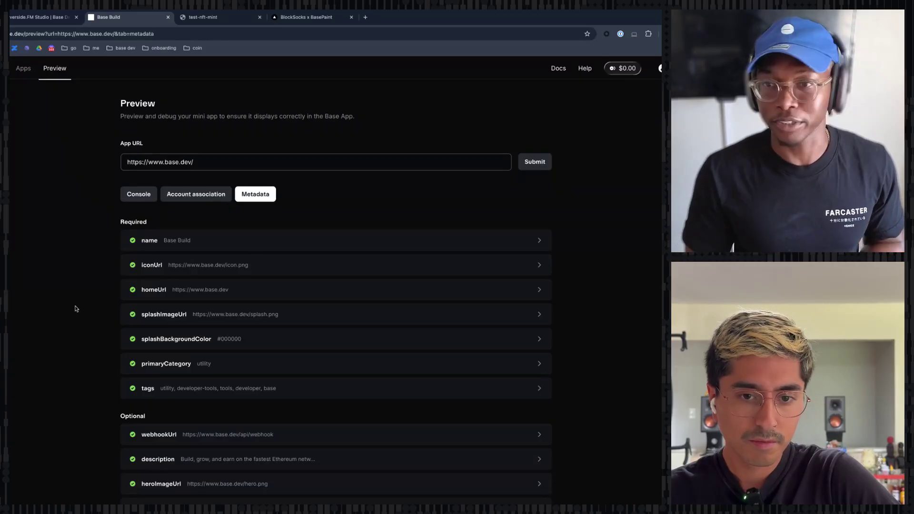
- Expand base.dev's name and iconUrl requirements, review the optional fields, then show the Console output
{"action": "scroll", "coordinate": [88, 302], "scroll_direction": "down", "scroll_amount": 1}
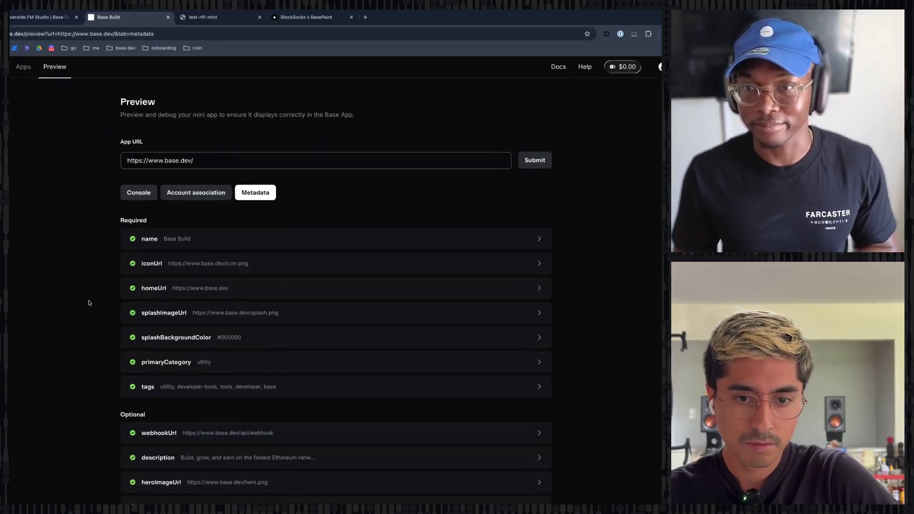
{"action": "left_click", "coordinate": [237, 241]}
{"action": "left_click", "coordinate": [293, 291]}
{"action": "scroll", "coordinate": [89, 296], "scroll_direction": "down", "scroll_amount": 3}
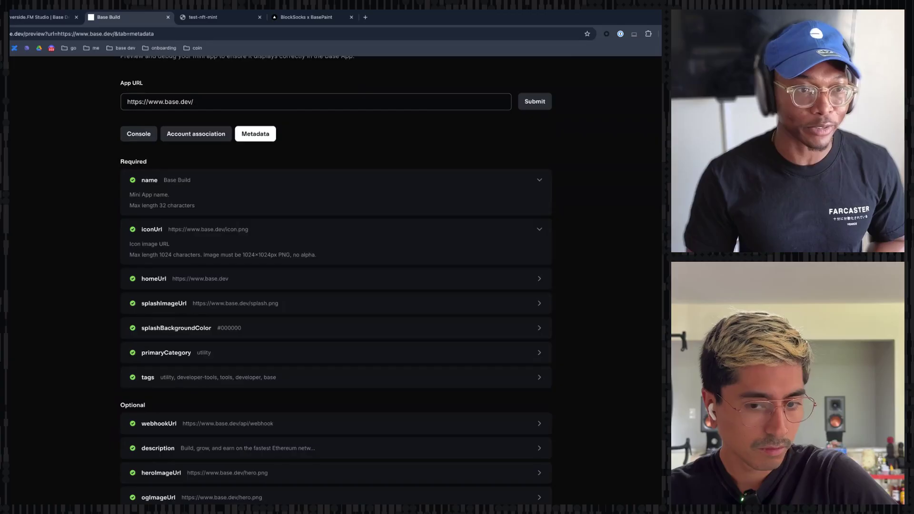
{"action": "scroll", "coordinate": [106, 296], "scroll_direction": "down", "scroll_amount": 5}
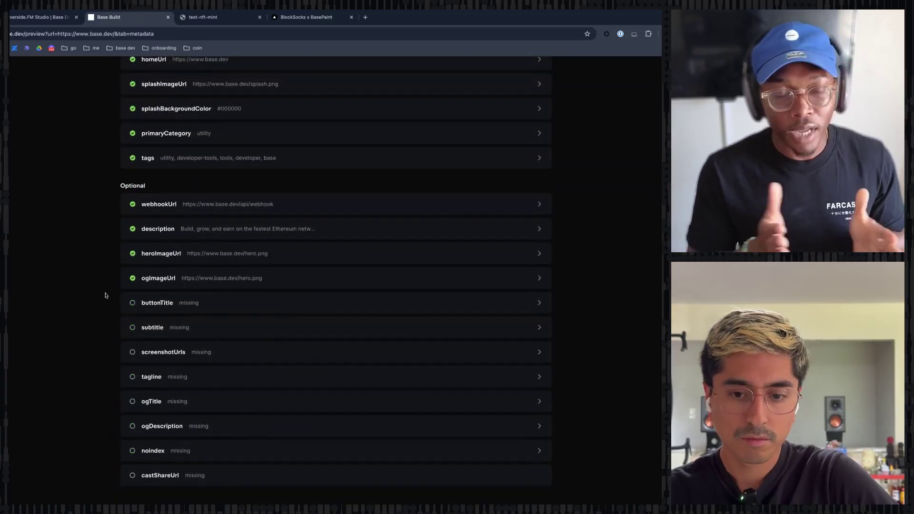
{"action": "scroll", "coordinate": [106, 296], "scroll_direction": "up", "scroll_amount": 6}
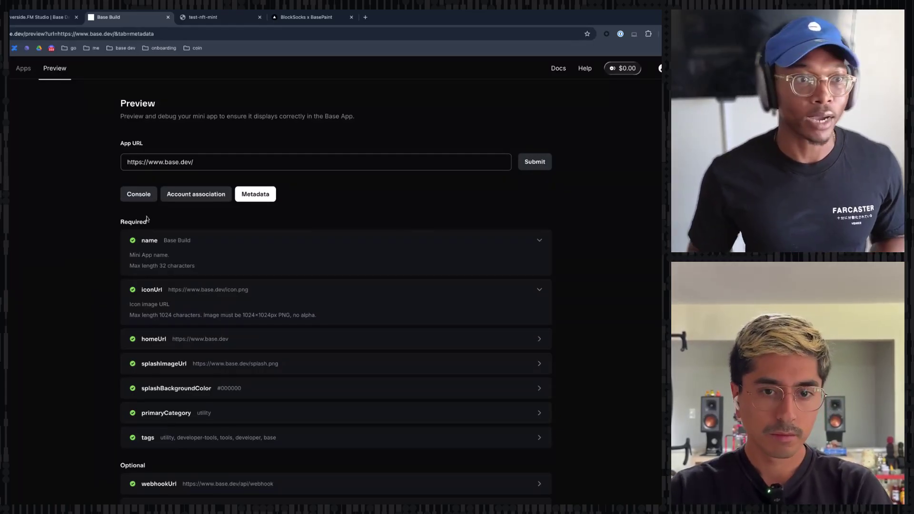
{"action": "left_click", "coordinate": [136, 192]}
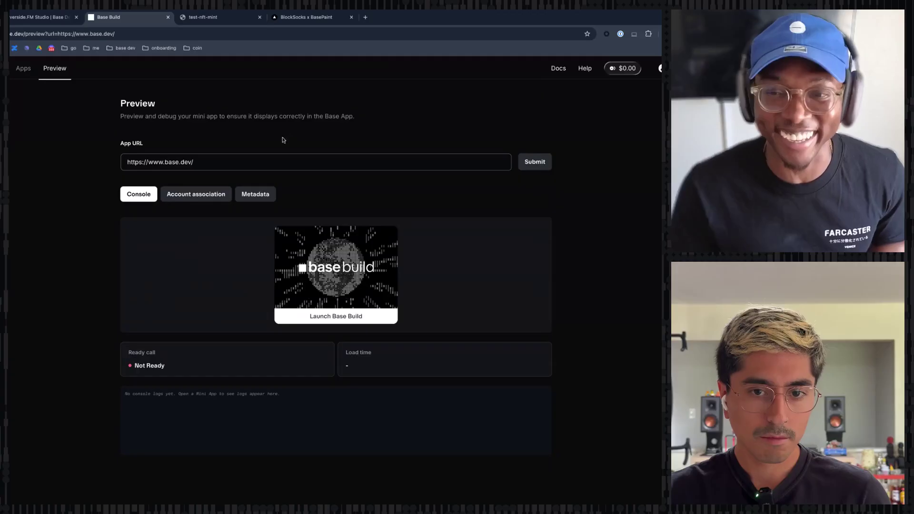
- Return to the Metadata report and expand the name and primaryCategory requirements
{"action": "left_click", "coordinate": [267, 195]}
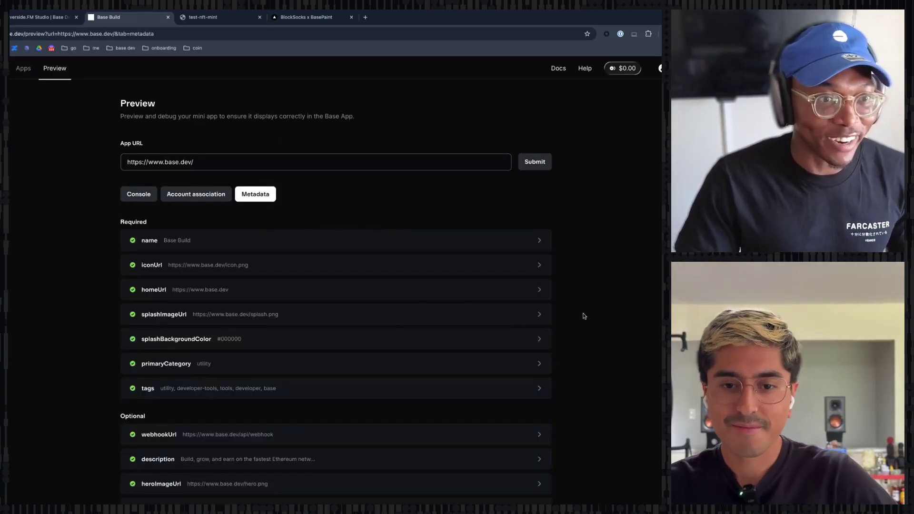
{"action": "scroll", "coordinate": [587, 317], "scroll_direction": "down", "scroll_amount": 2}
{"action": "scroll", "coordinate": [588, 317], "scroll_direction": "down", "scroll_amount": 1}
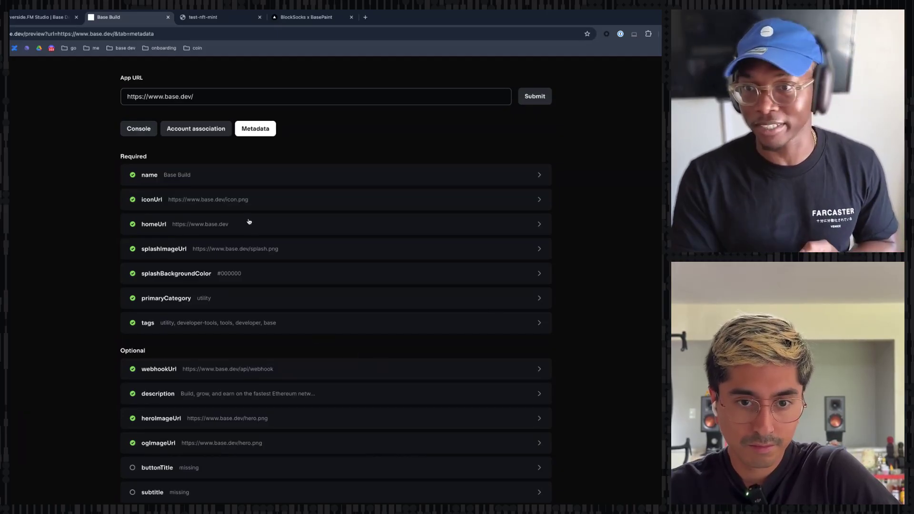
{"action": "left_click", "coordinate": [242, 177]}
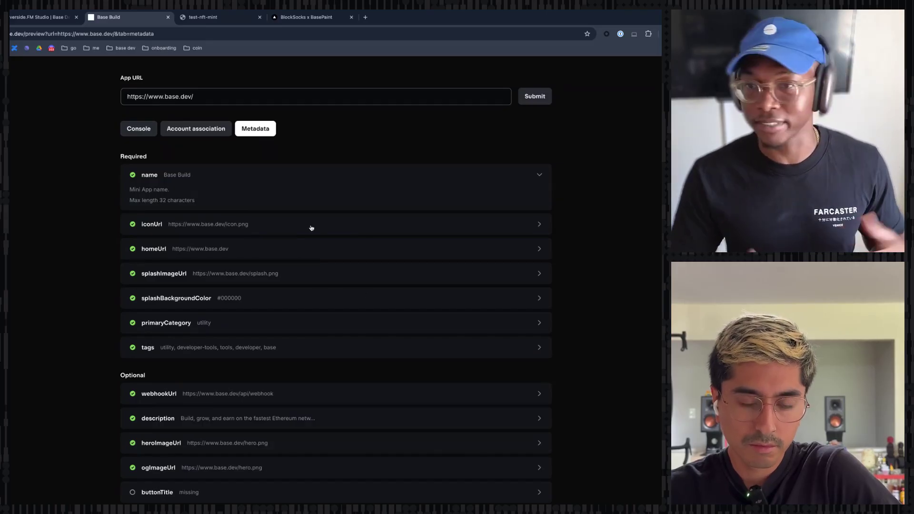
{"action": "left_click", "coordinate": [301, 323]}
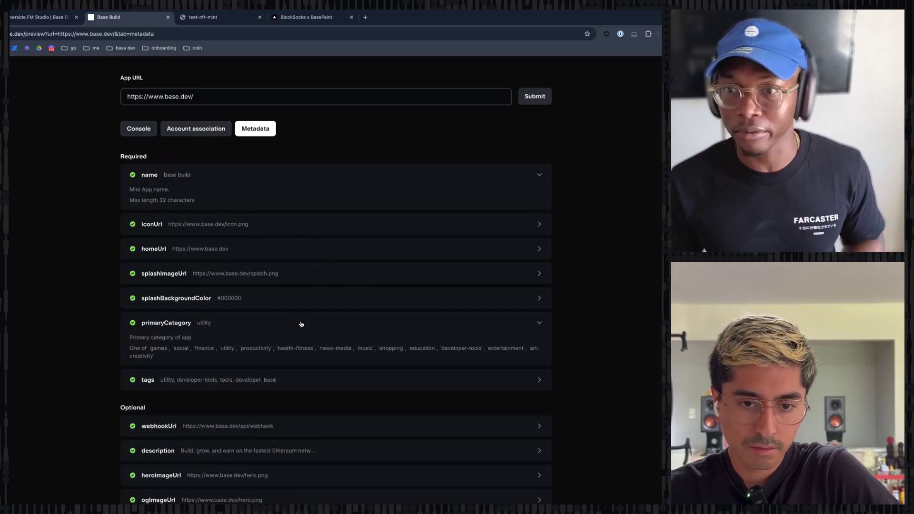
- Review the remaining fields: webhookUrl, description, heroImageUrl, ogImageUrl pass; buttonTitle, subtitle, tagline missing
{"action": "scroll", "coordinate": [305, 322], "scroll_direction": "down", "scroll_amount": 3}
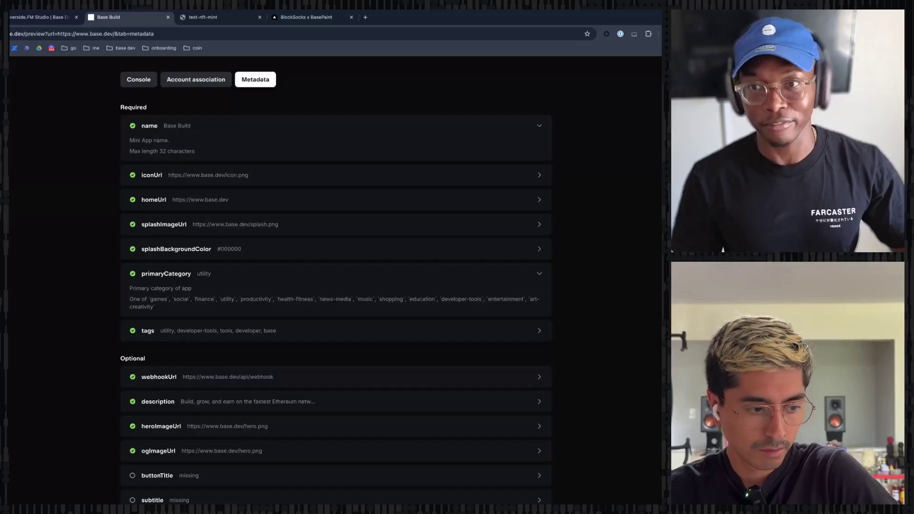
{"action": "scroll", "coordinate": [336, 280], "scroll_direction": "down", "scroll_amount": 2}
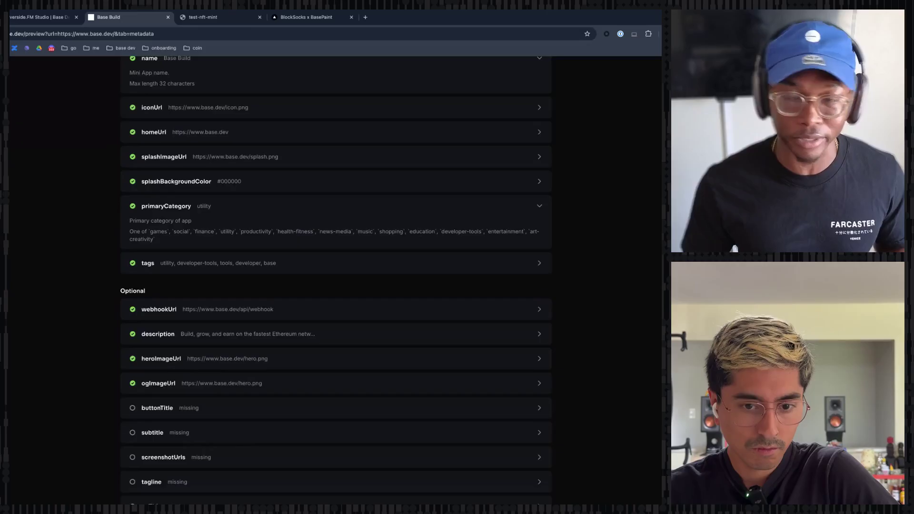
{"action": "scroll", "coordinate": [335, 281], "scroll_direction": "down", "scroll_amount": 1}
{"action": "scroll", "coordinate": [336, 281], "scroll_direction": "up", "scroll_amount": 5}
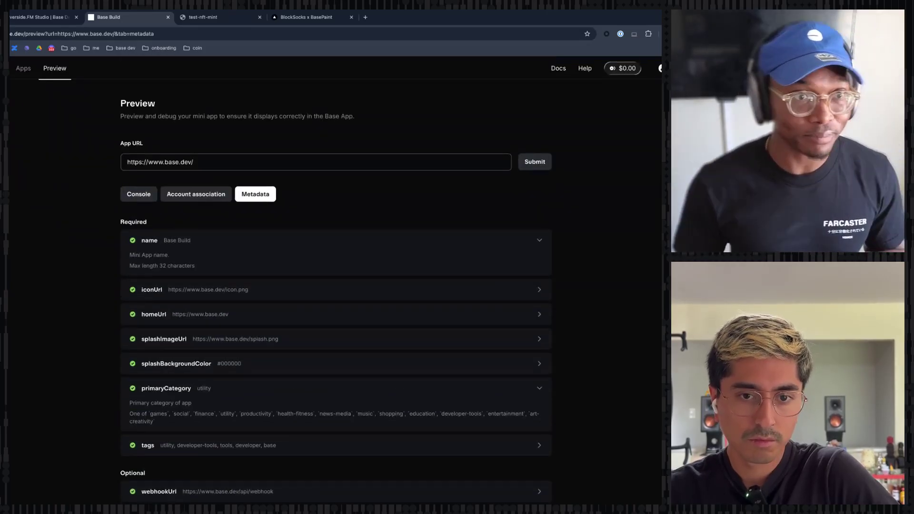
{"action": "scroll", "coordinate": [335, 281], "scroll_direction": "down", "scroll_amount": 7}
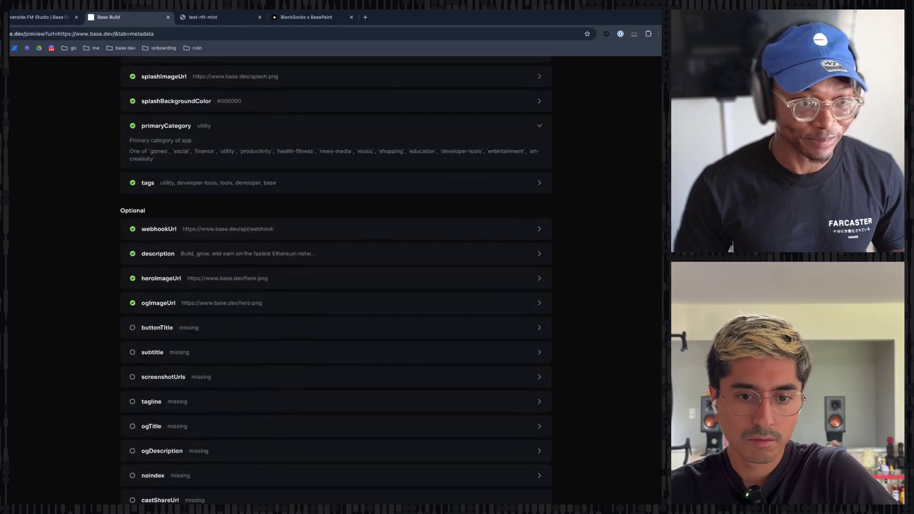
{"action": "scroll", "coordinate": [336, 281], "scroll_direction": "down", "scroll_amount": 1}
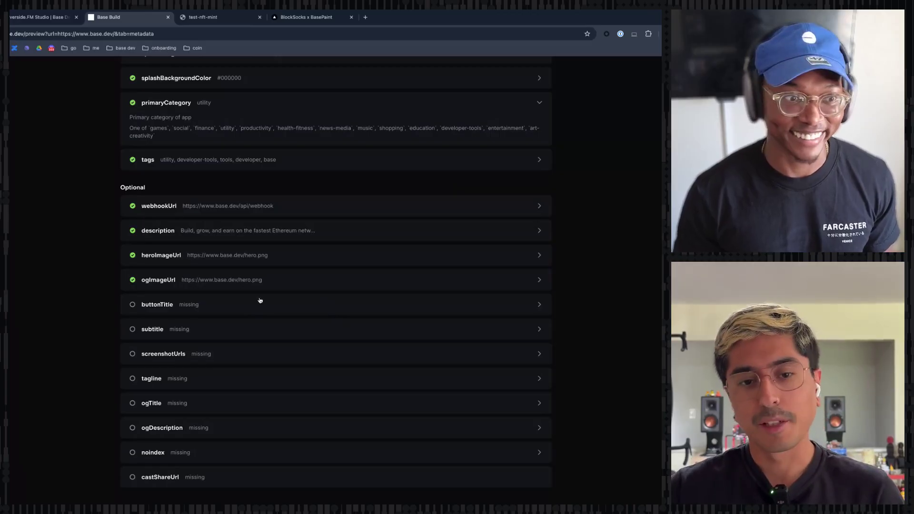
{"action": "scroll", "coordinate": [260, 302], "scroll_direction": "up", "scroll_amount": 6}
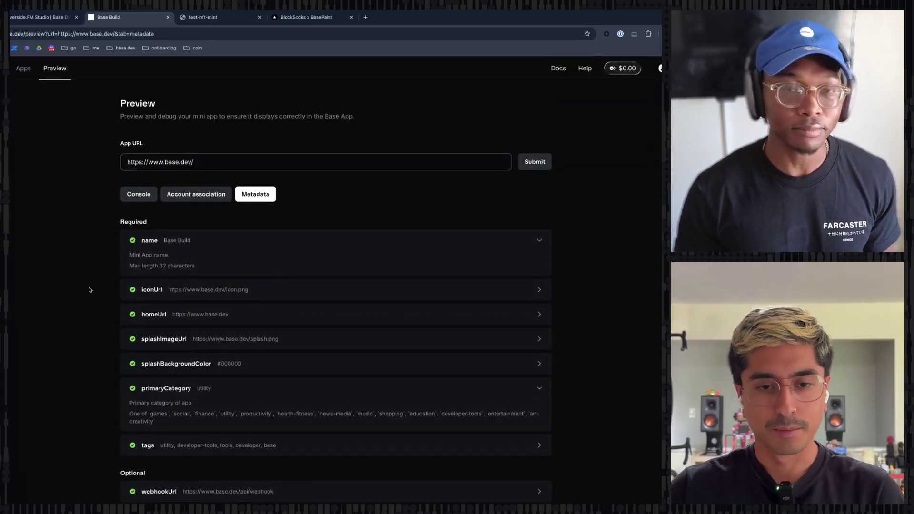